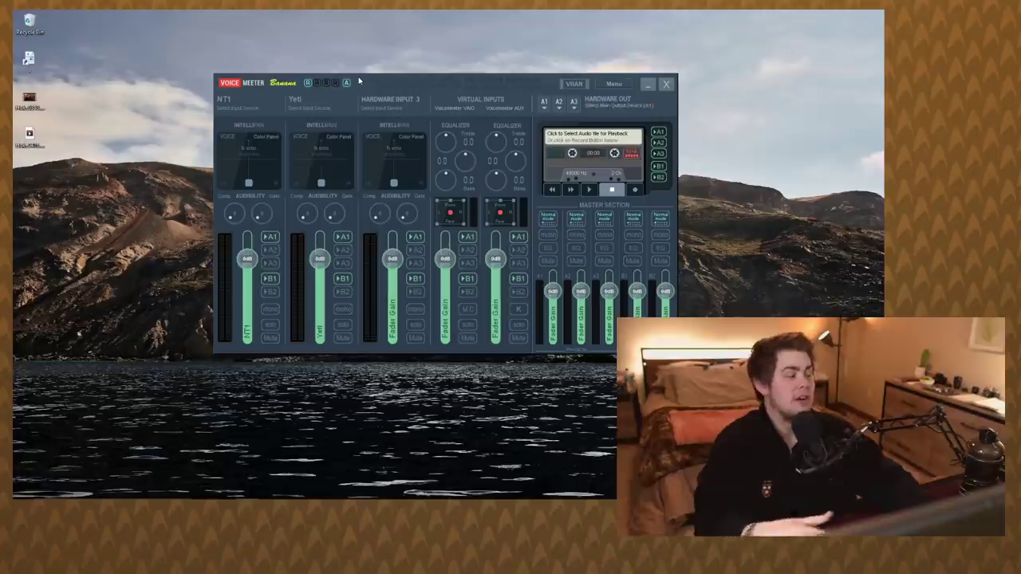
- Reset and re-initialize the mixer settings, confirming the reset
click(614, 84)
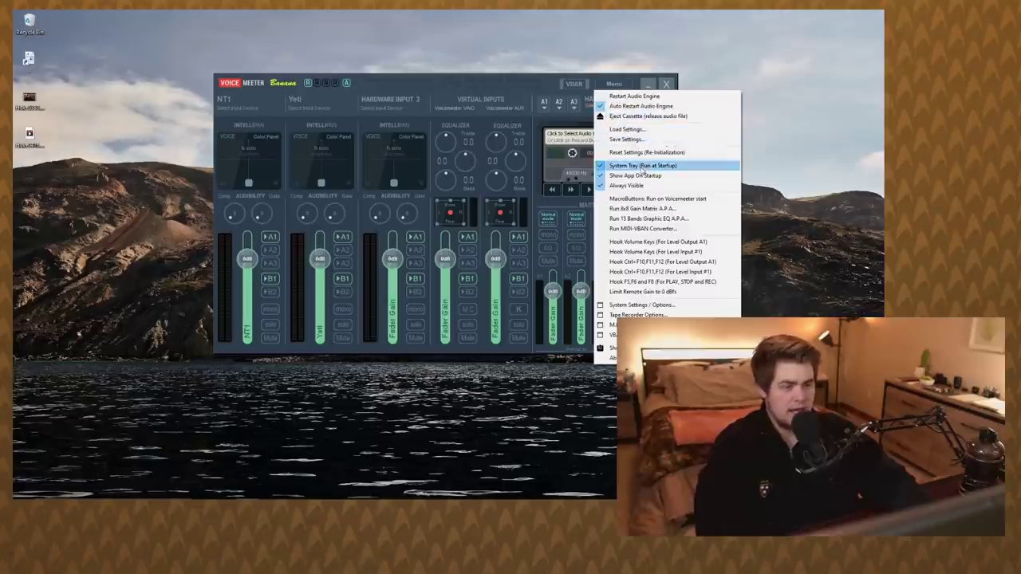
click(646, 158)
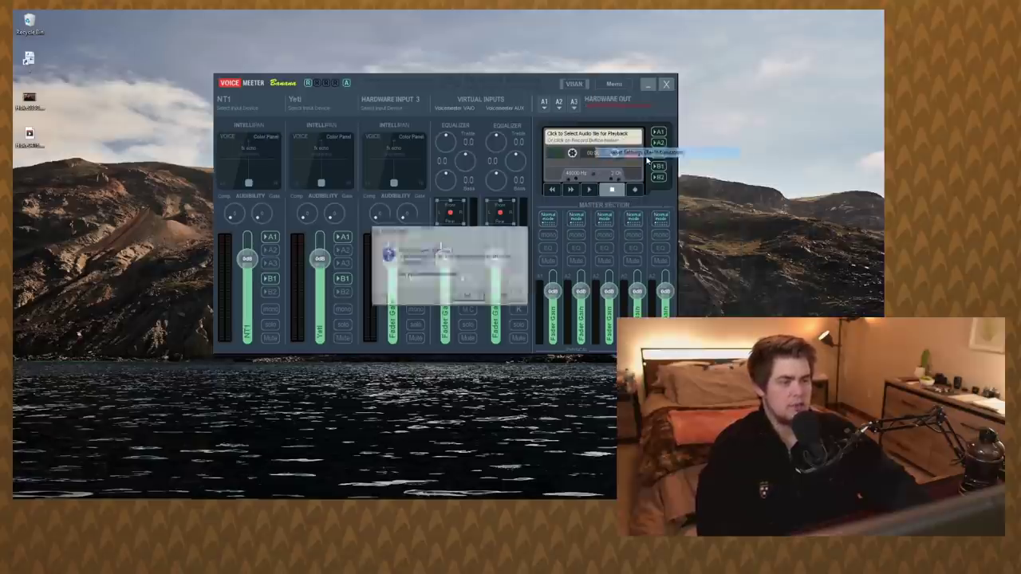
click(468, 297)
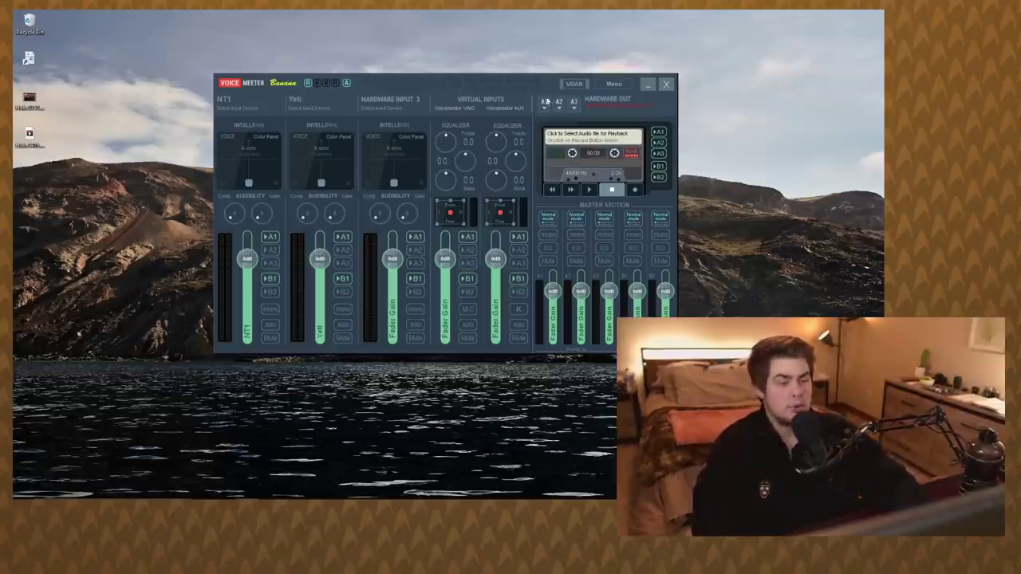
- Assign WDM: Realtek Digital Output to hardware output A1 and the WDM: Floor Speakers device to hardware output A2
click(544, 103)
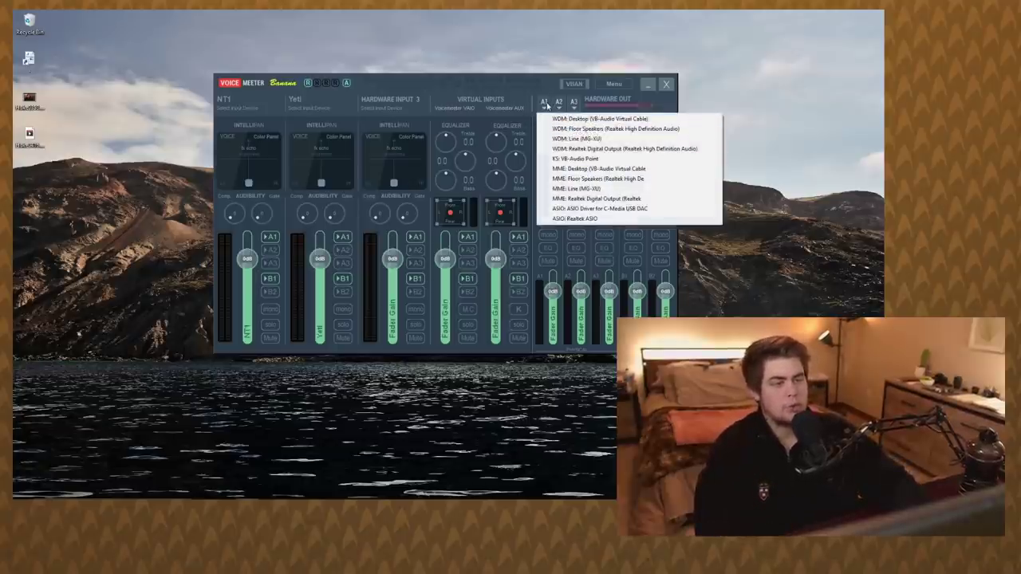
click(554, 85)
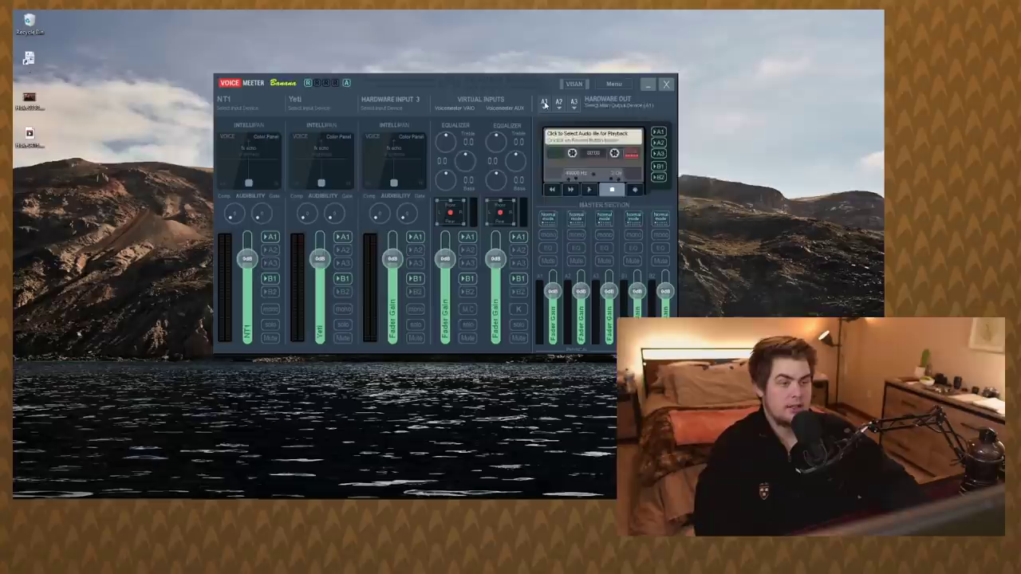
click(544, 103)
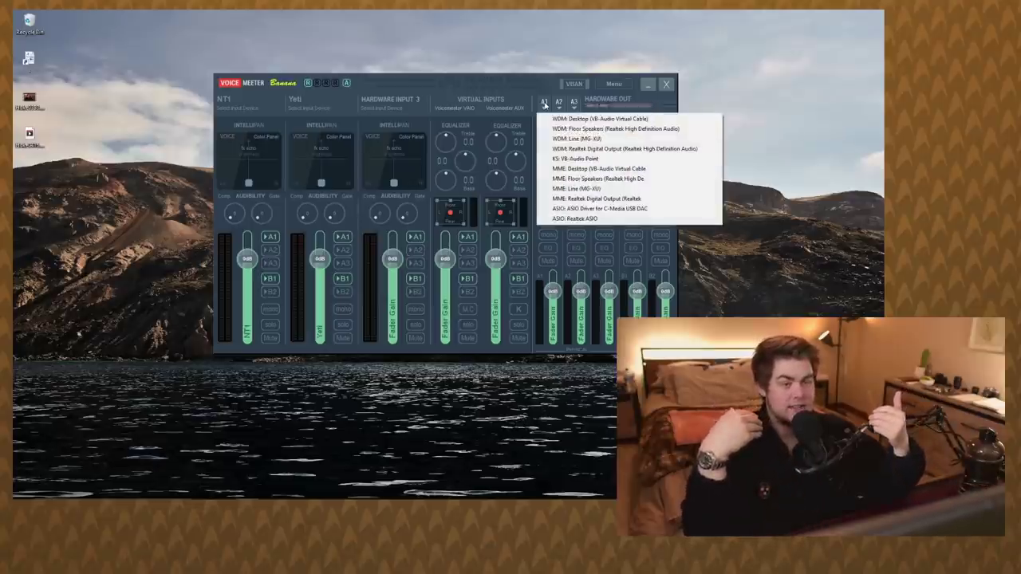
click(583, 149)
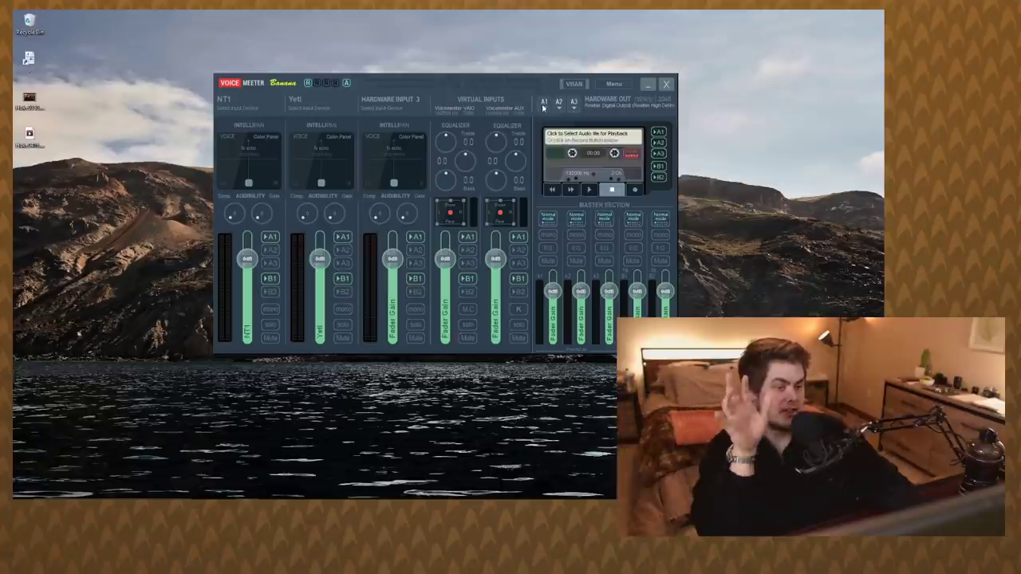
click(544, 104)
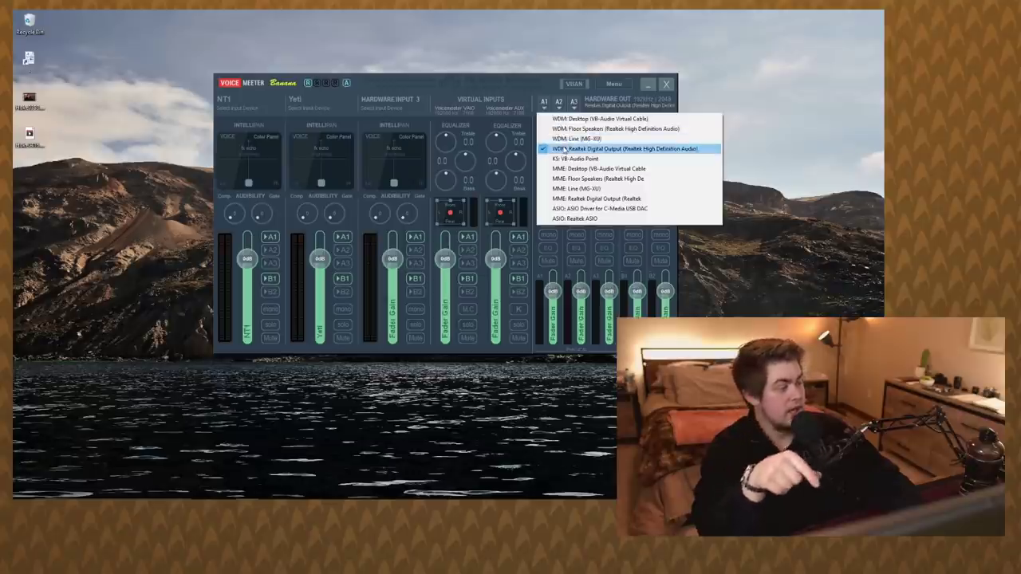
click(558, 105)
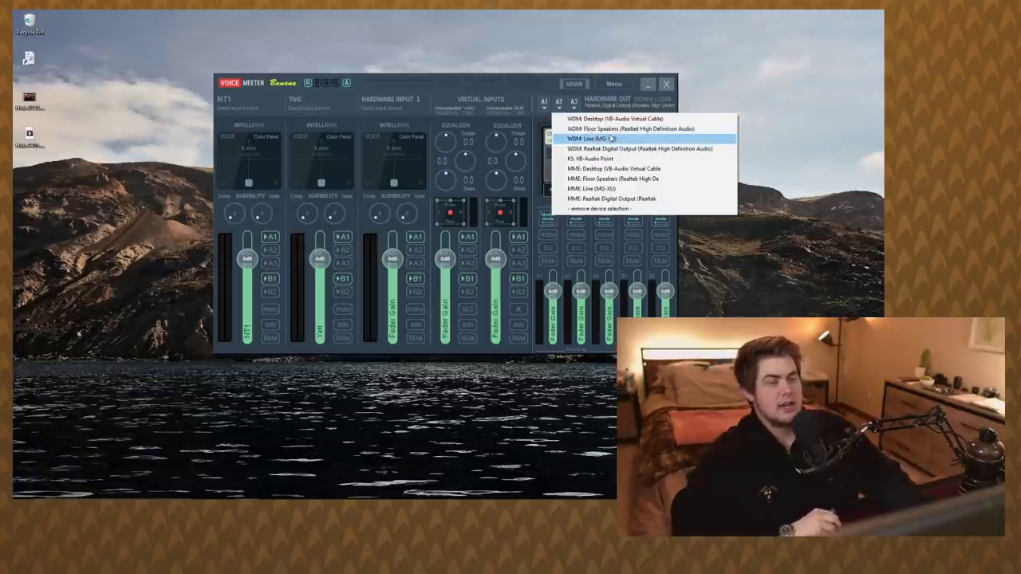
- Assign WDM: Microphone (Yeti Stereo Microphone) to the second hardware input and keep its channel label as Yeti
click(309, 104)
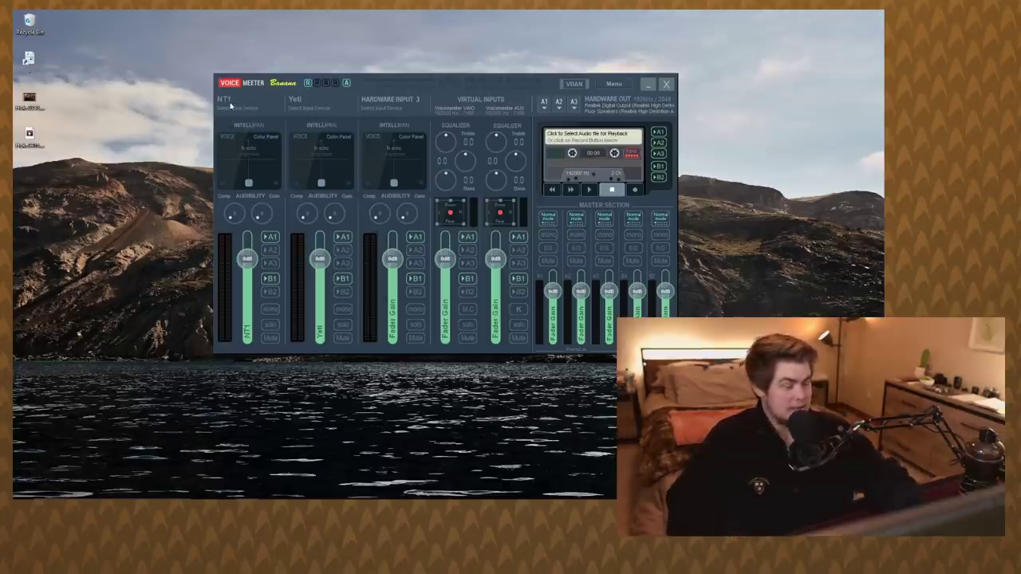
click(291, 99)
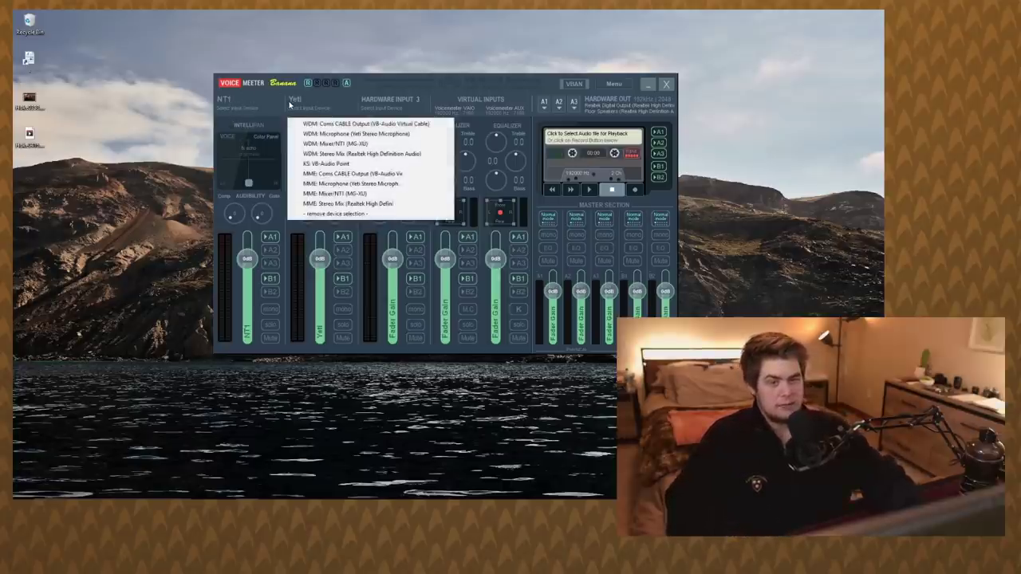
click(331, 134)
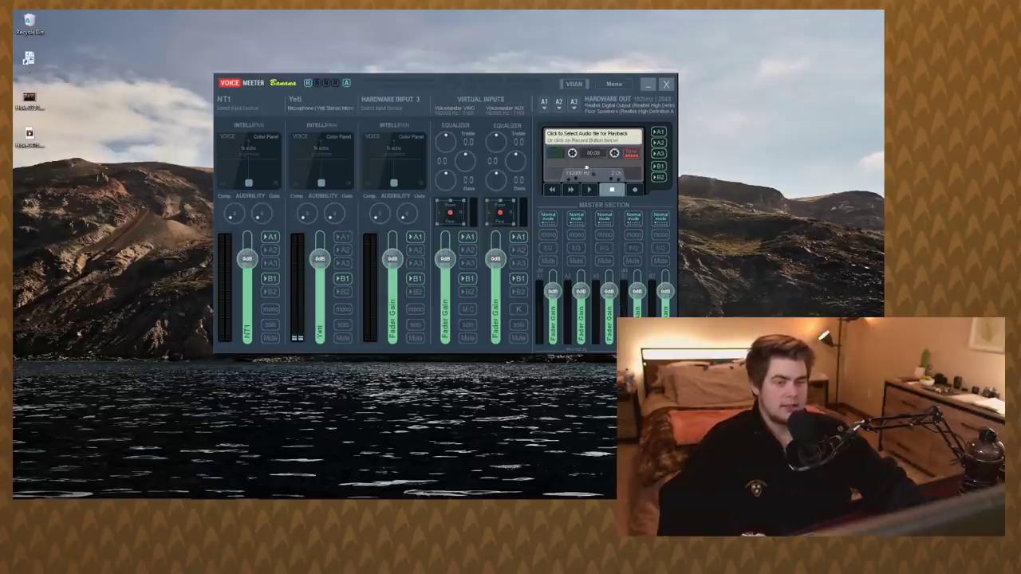
double_click(304, 106)
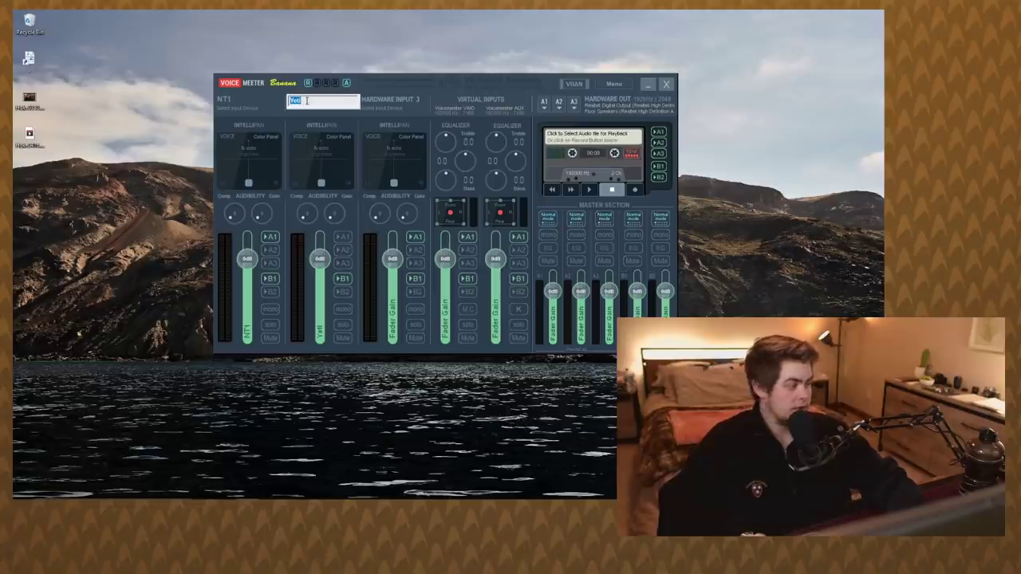
key(Return)
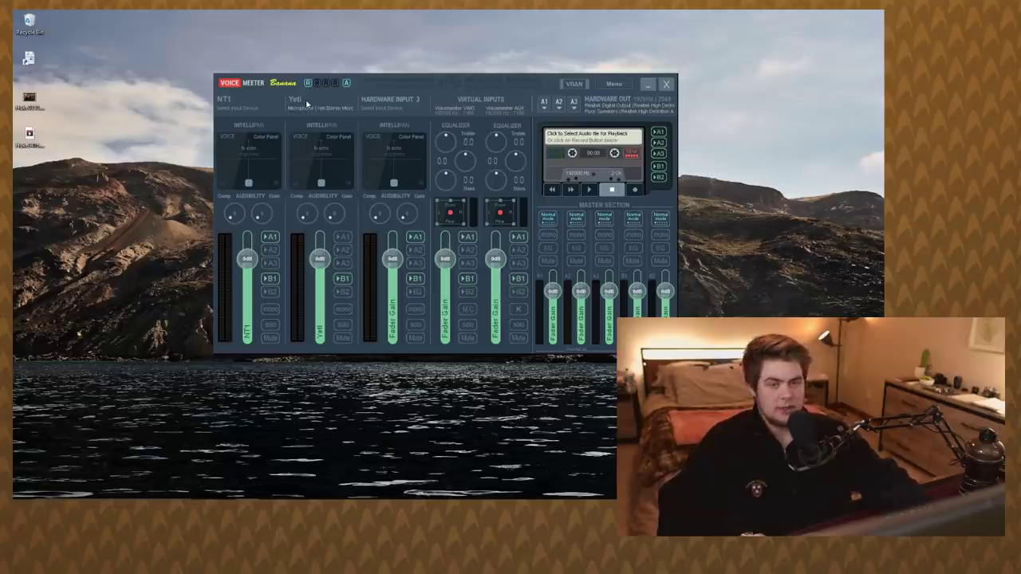
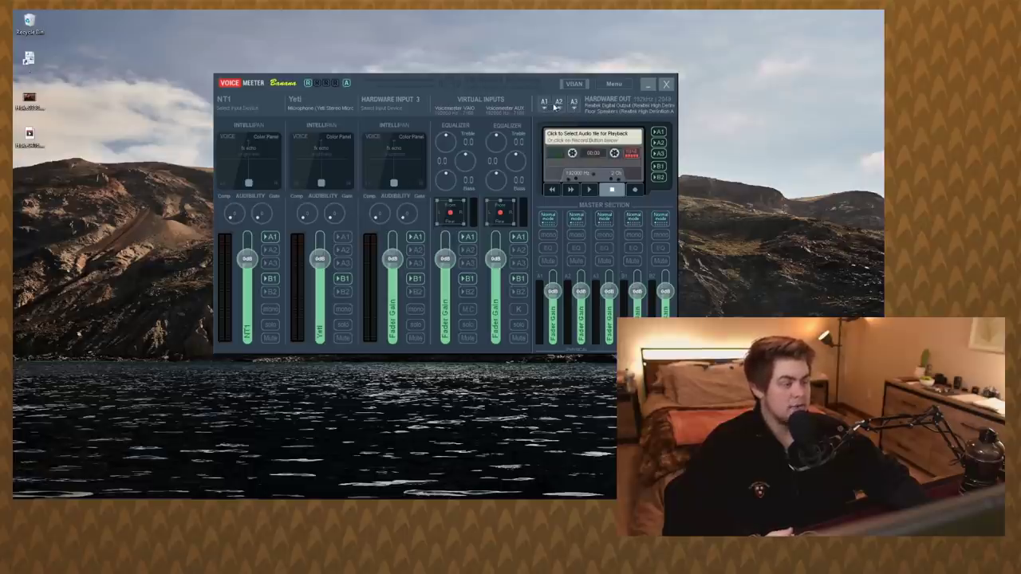
- Route the Yeti channel to A1 to monitor the microphone, and switch that routing off again
click(345, 240)
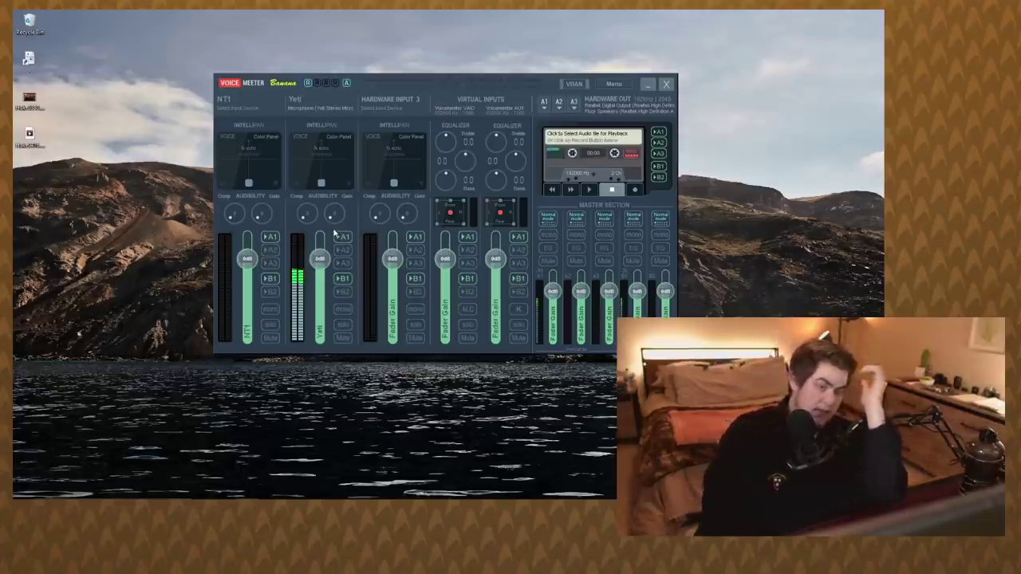
click(349, 239)
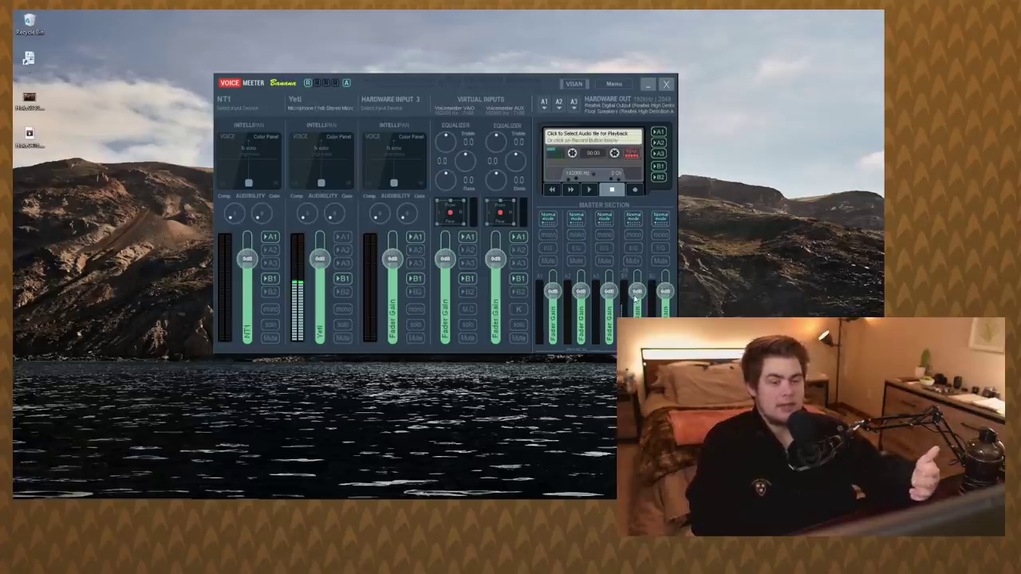
- In Discord, set the voice input device to VoiceMeeter Aux Output, and return to Voicemeeter Banana
key(alt+Tab)
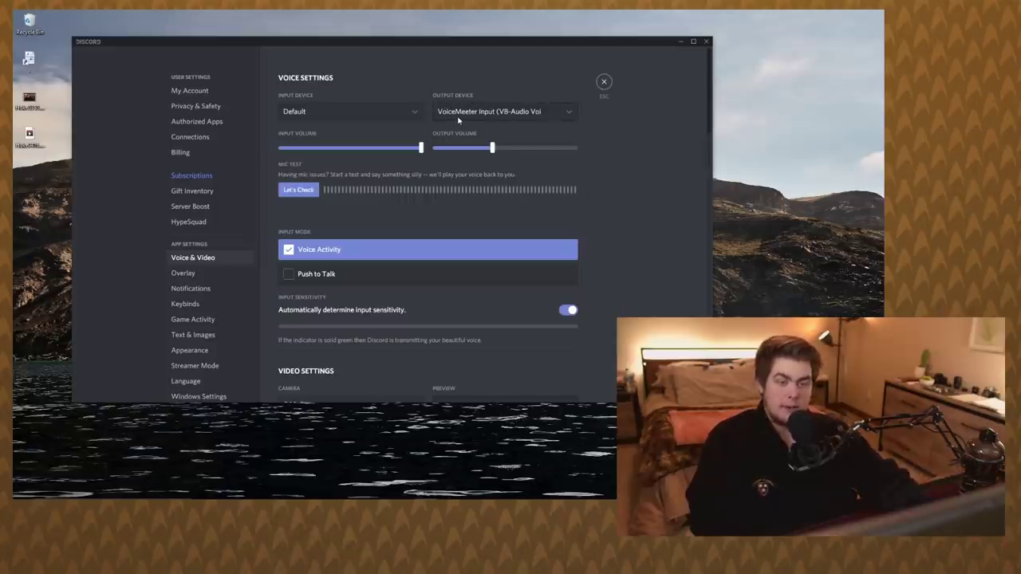
click(342, 114)
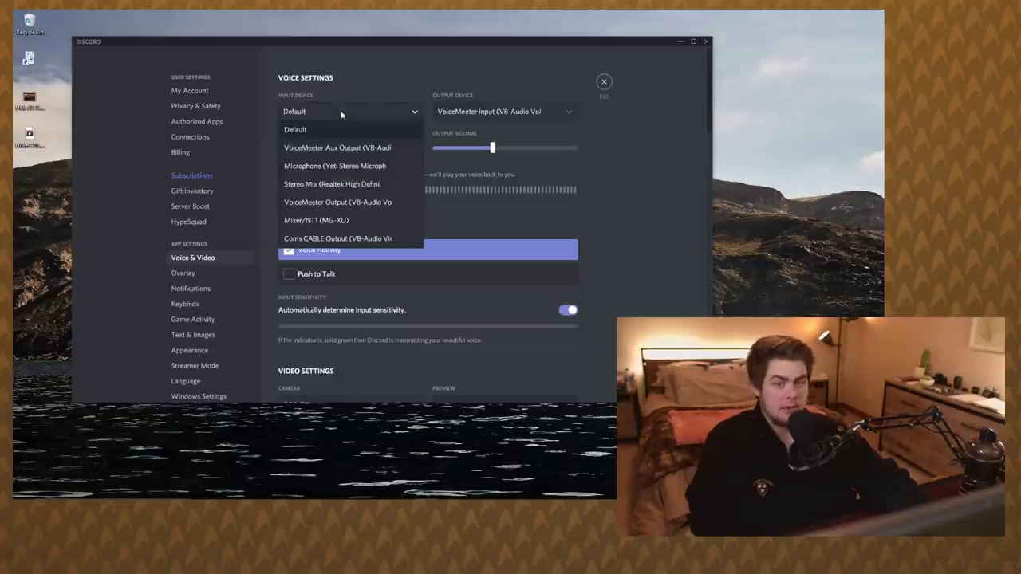
click(363, 148)
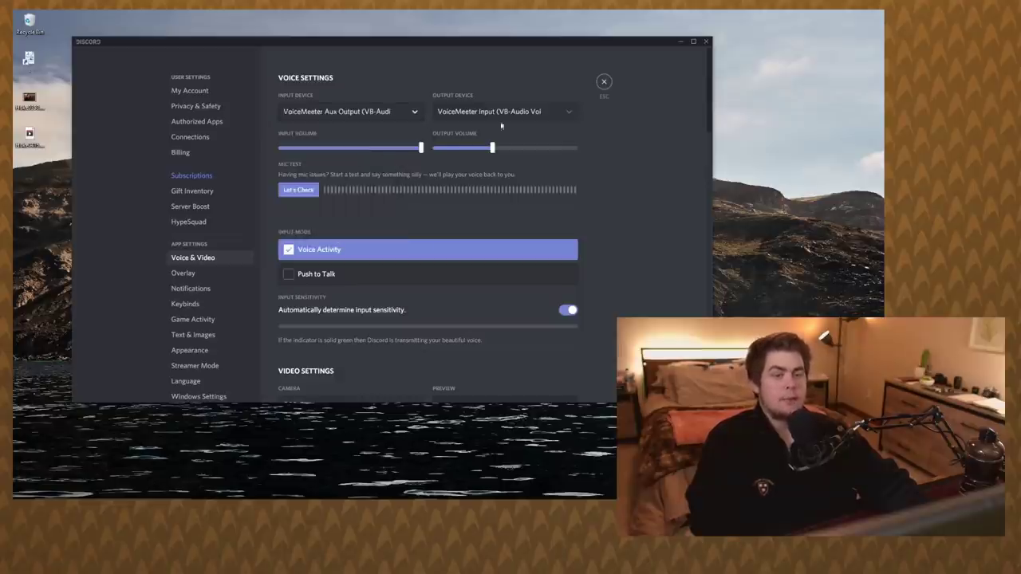
click(679, 43)
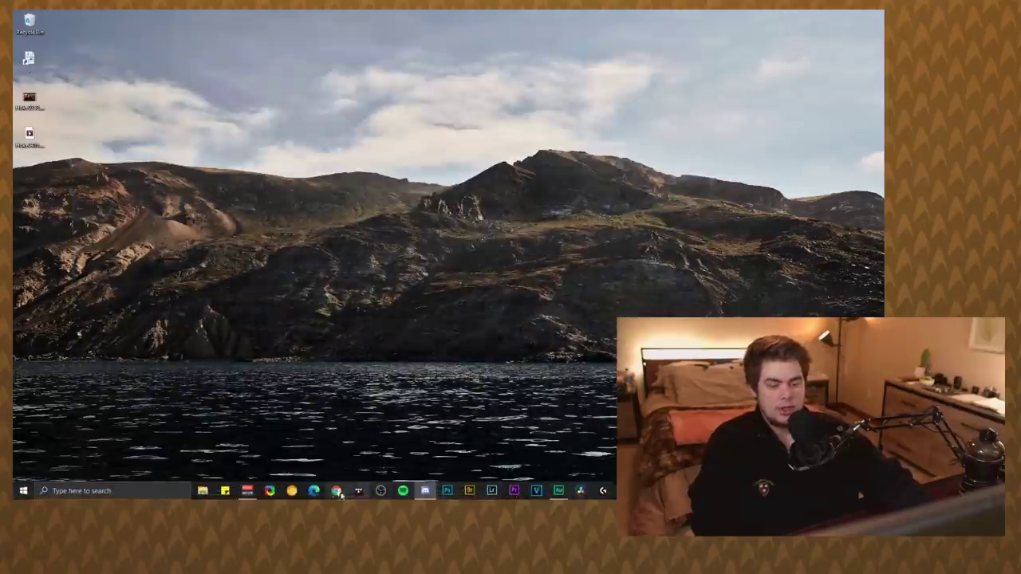
click(248, 491)
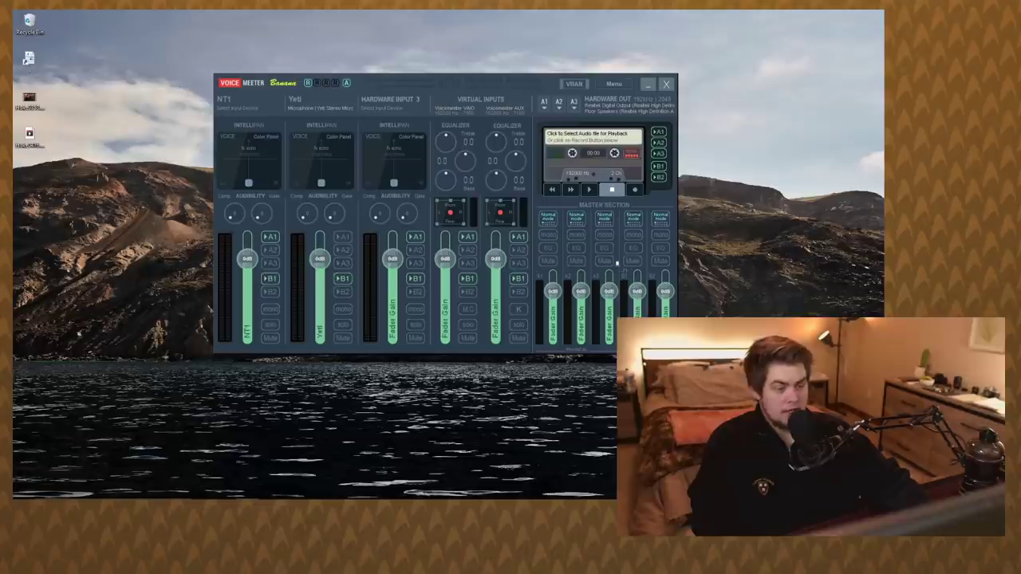
- Toggle the Yeti channel's B1 routing off and back on
click(342, 281)
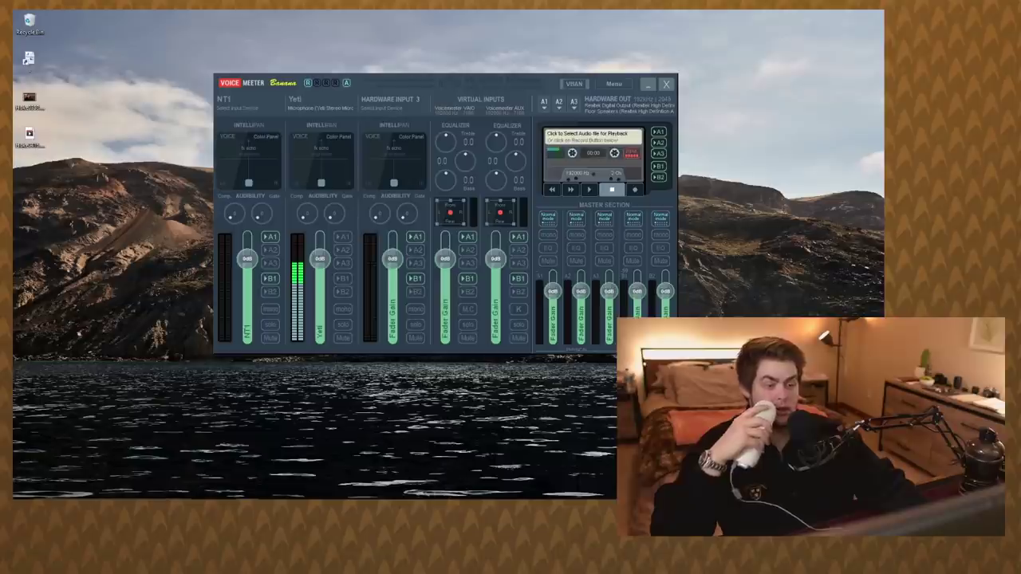
click(343, 278)
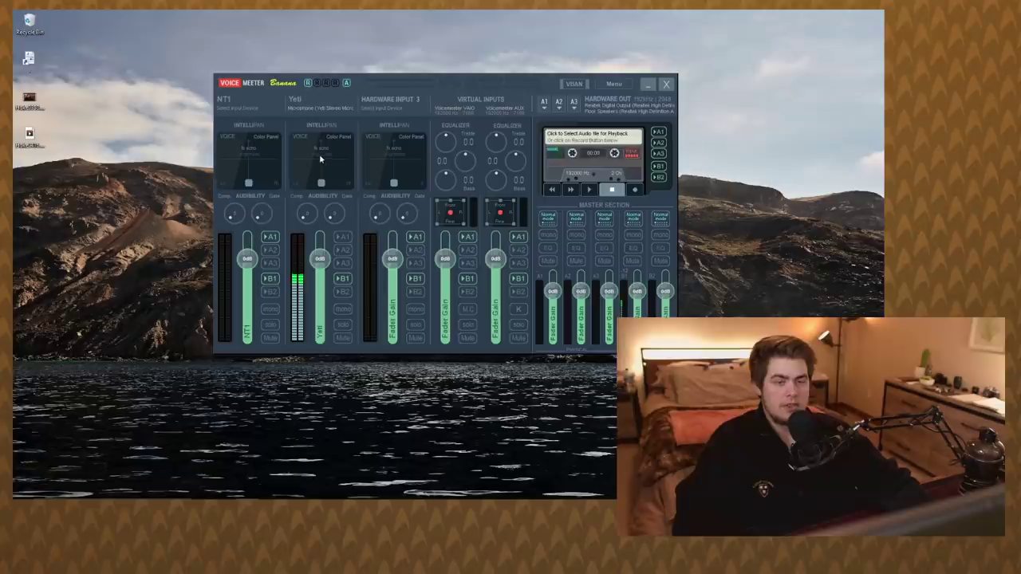
- Shift the Yeti channel's IntelliPan voice color point slightly left of centre along the lower edge, and raise its compressor and gate slightly
mouse_move(321, 182)
mouse_down()
mouse_move(322, 134)
mouse_move(320, 200)
mouse_up()
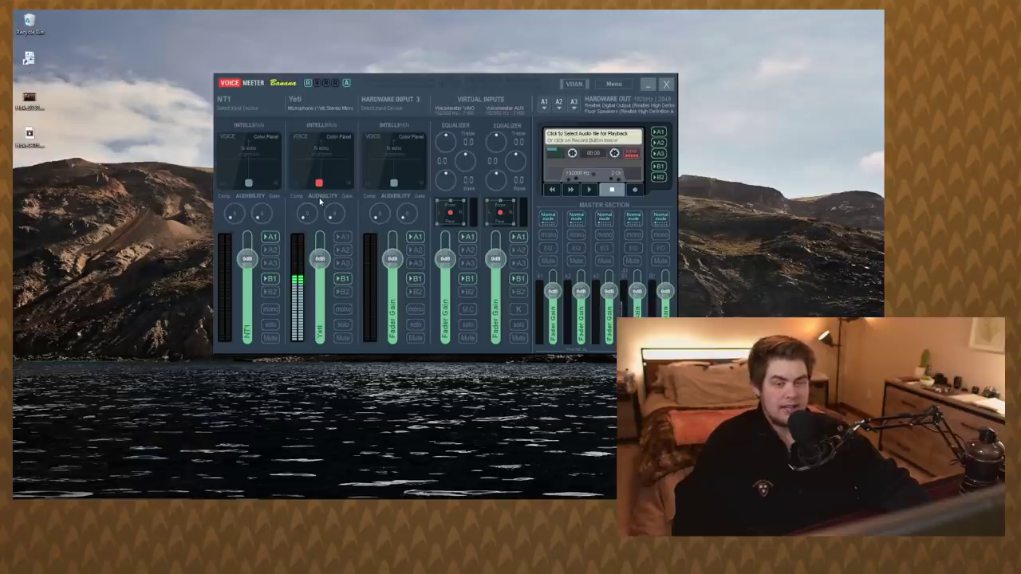
drag(320, 203, 317, 200)
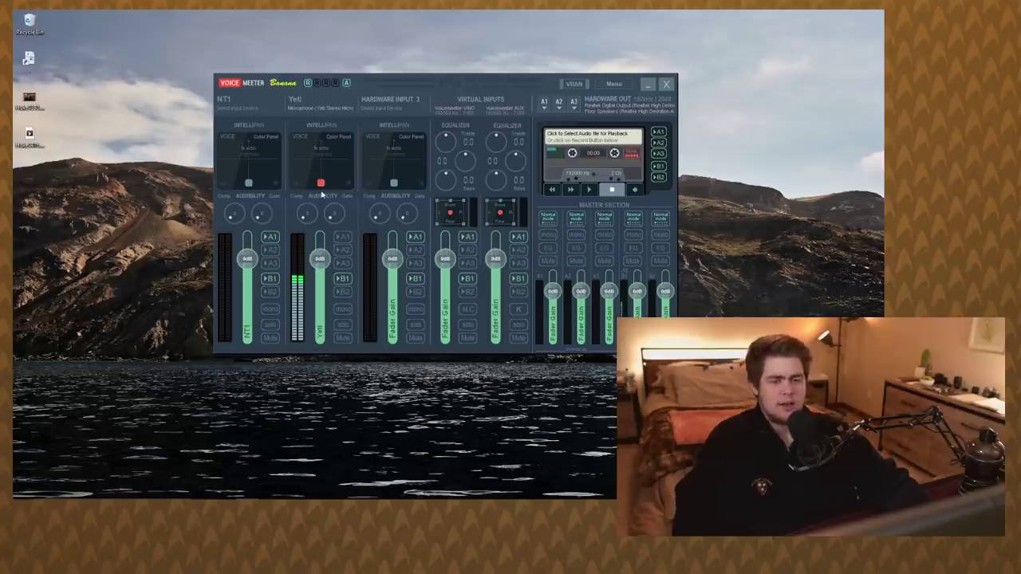
mouse_move(318, 199)
mouse_down()
mouse_move(313, 169)
mouse_move(274, 209)
mouse_move(317, 169)
mouse_move(313, 189)
mouse_move(314, 166)
mouse_move(314, 187)
mouse_up()
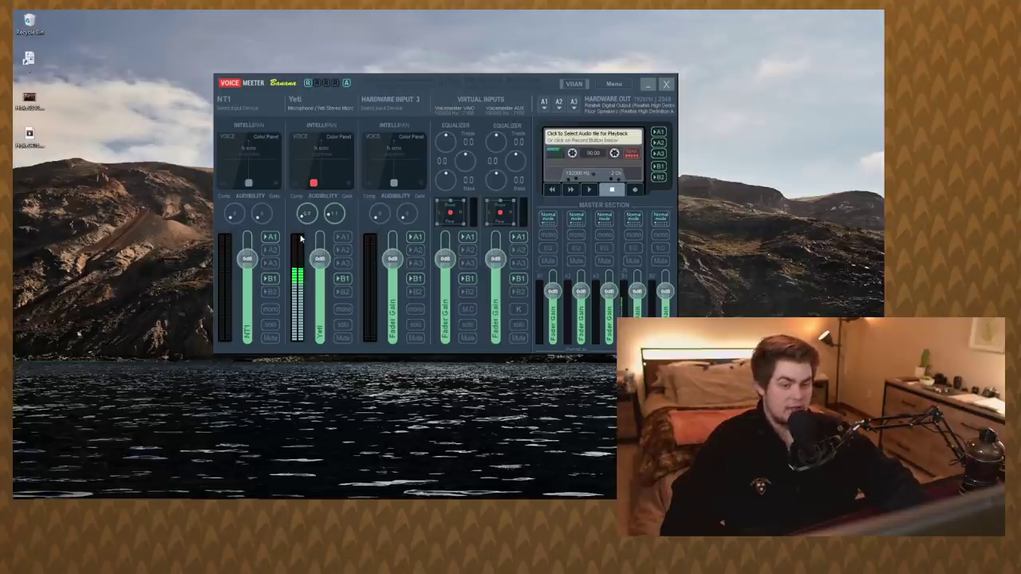
- Set a limiter on the Yeti channel's level meter and switch the channel to mono
double_click(299, 238)
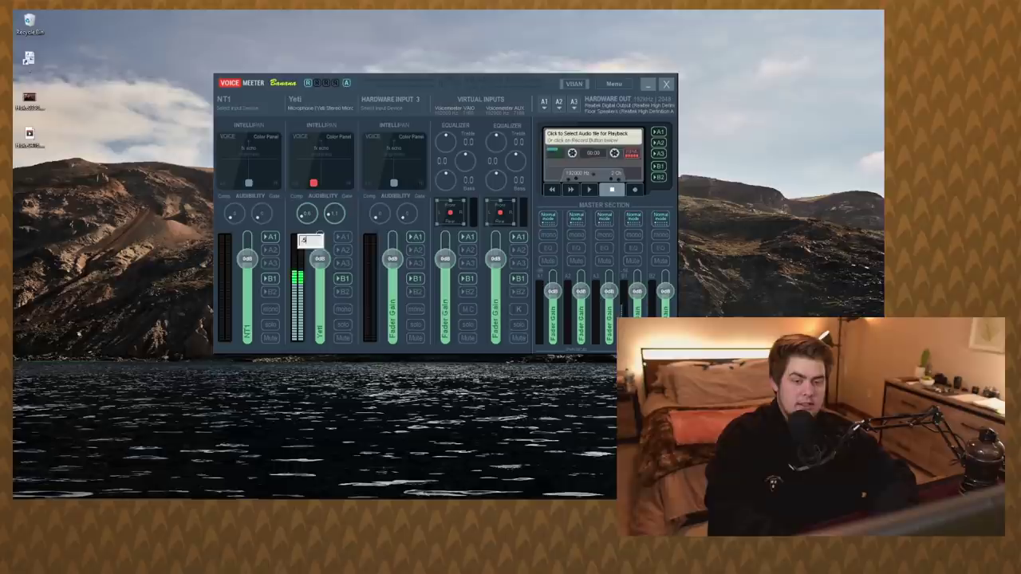
key(Escape)
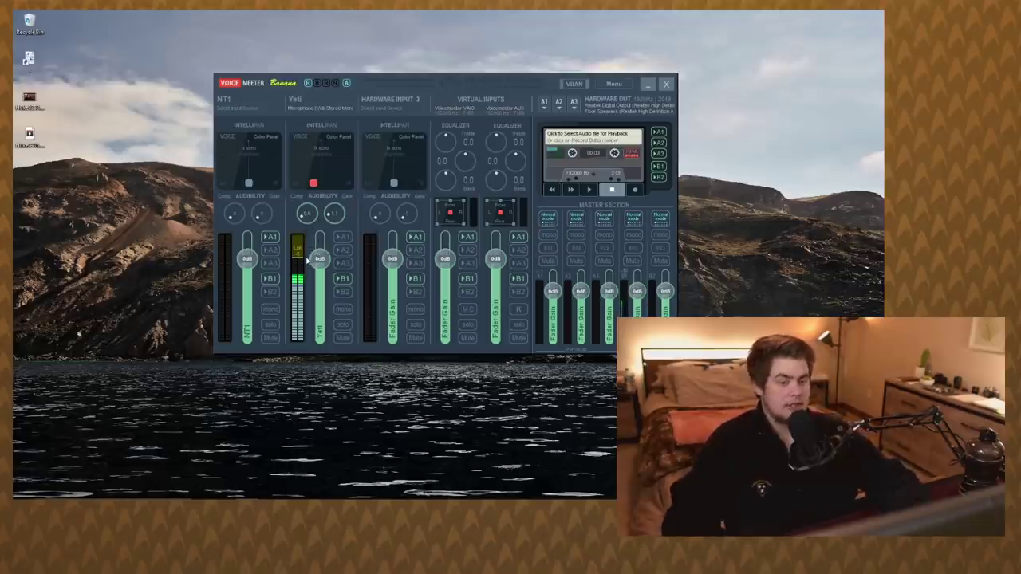
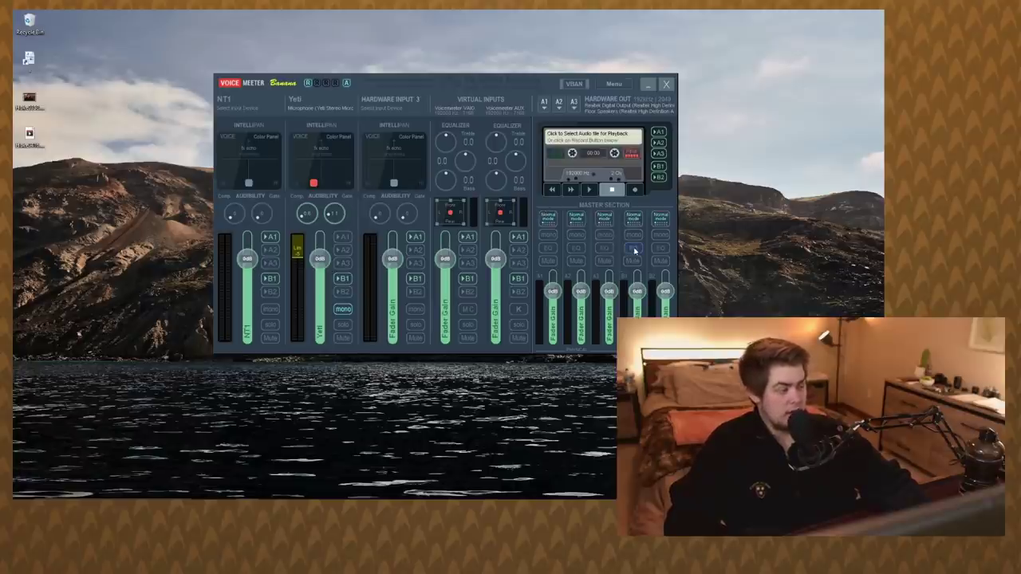
- Open the equalizer of the virtual bus B1 and set the gain of its 50 Hz band to 0.1 dB
right_click(635, 251)
drag(666, 201, 456, 62)
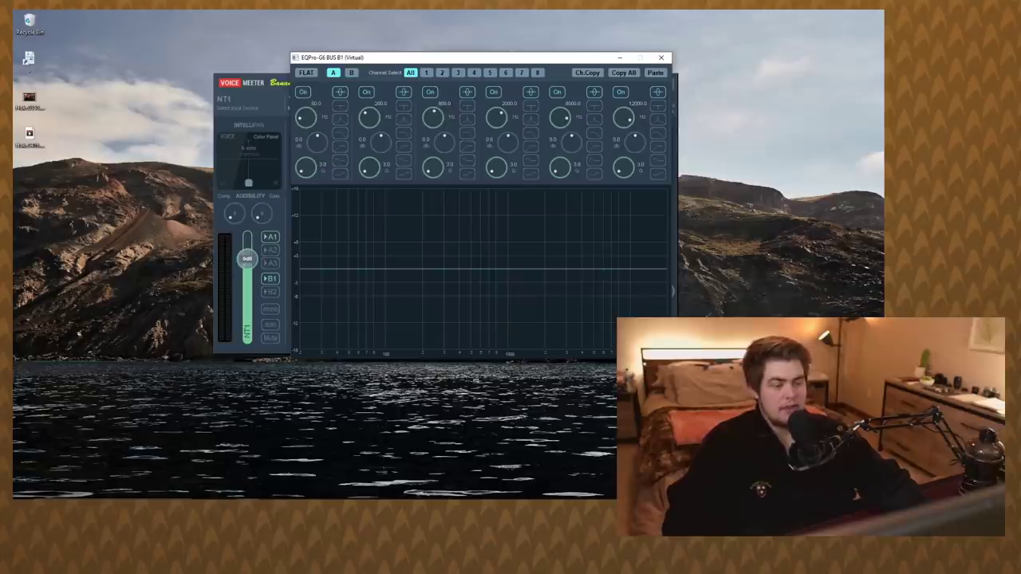
drag(316, 140, 313, 142)
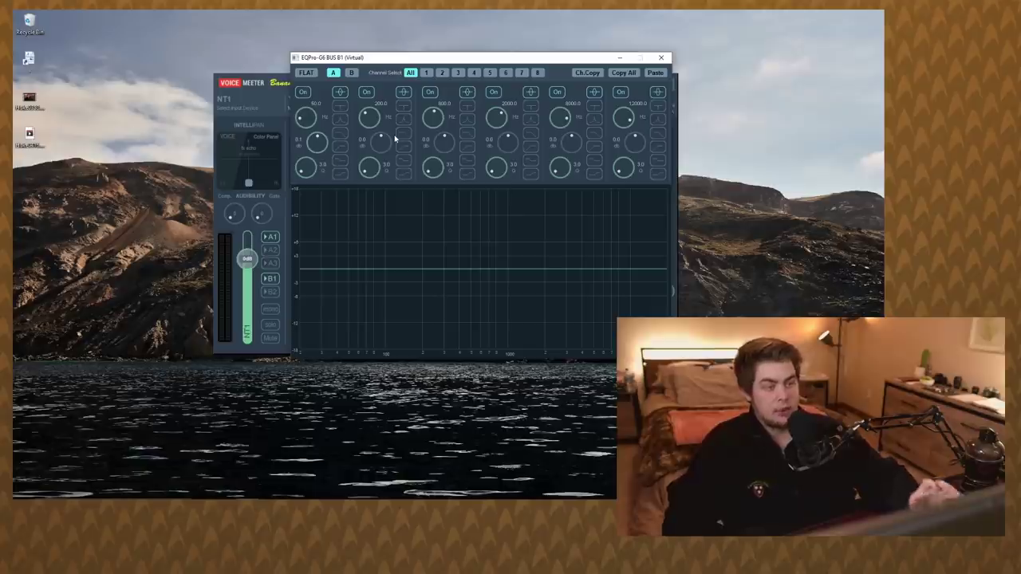
- Arrange the B1 equalizer window and the mixer window side by side so the Yeti channel and all equalizer bands are accessible
drag(462, 55, 630, 59)
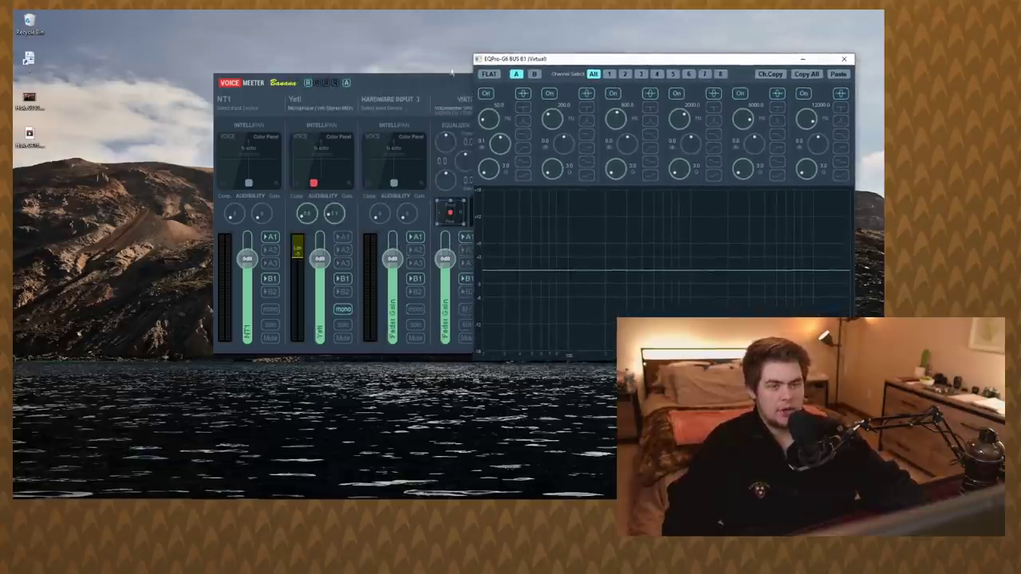
drag(415, 80, 250, 73)
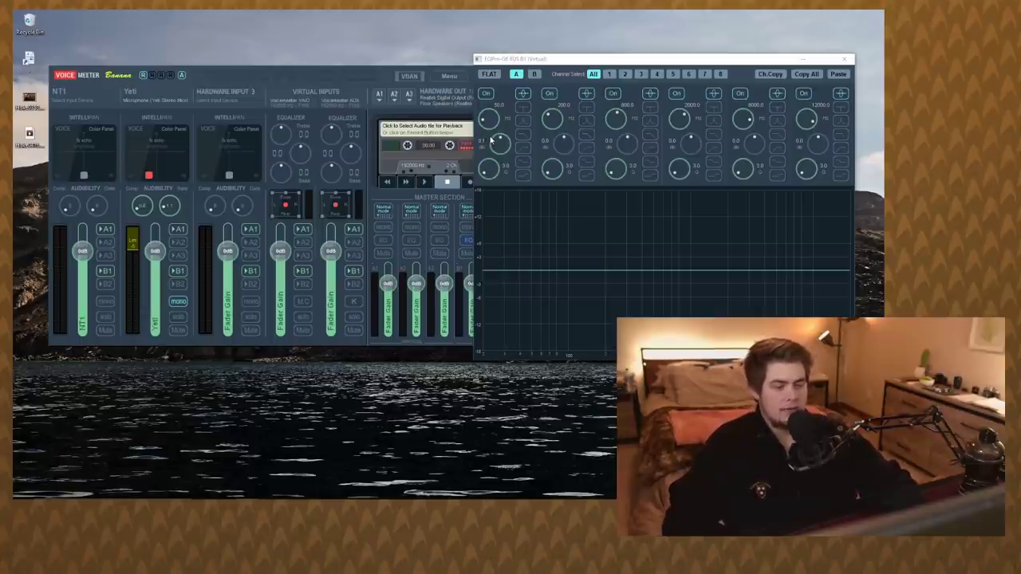
drag(630, 59, 609, 50)
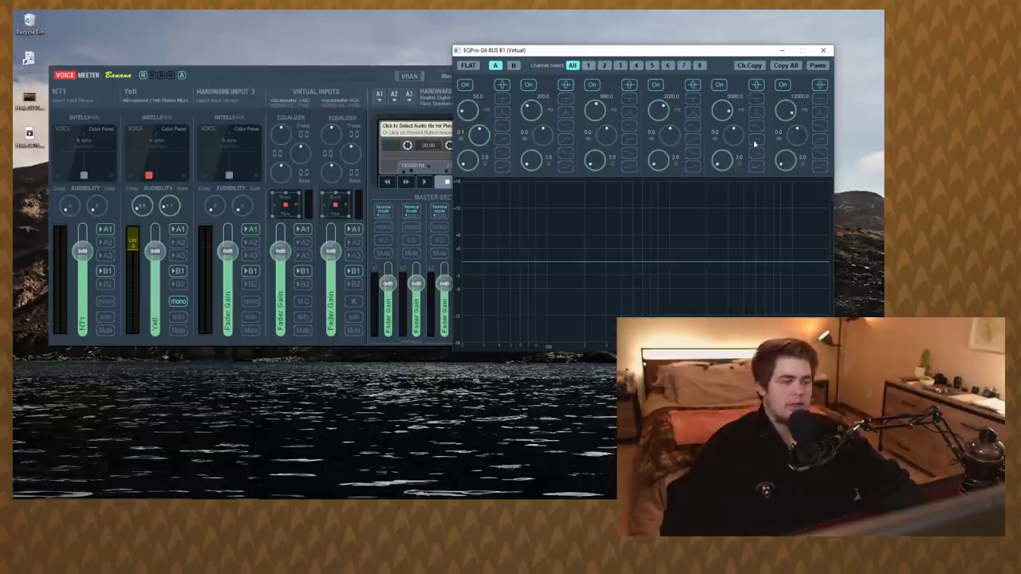
- Try a B1 equalizer curve with 4.3 dB at 12000 Hz, 7.4 dB near 5490 Hz and a broad cut at 20.4 Hz
drag(796, 135, 791, 113)
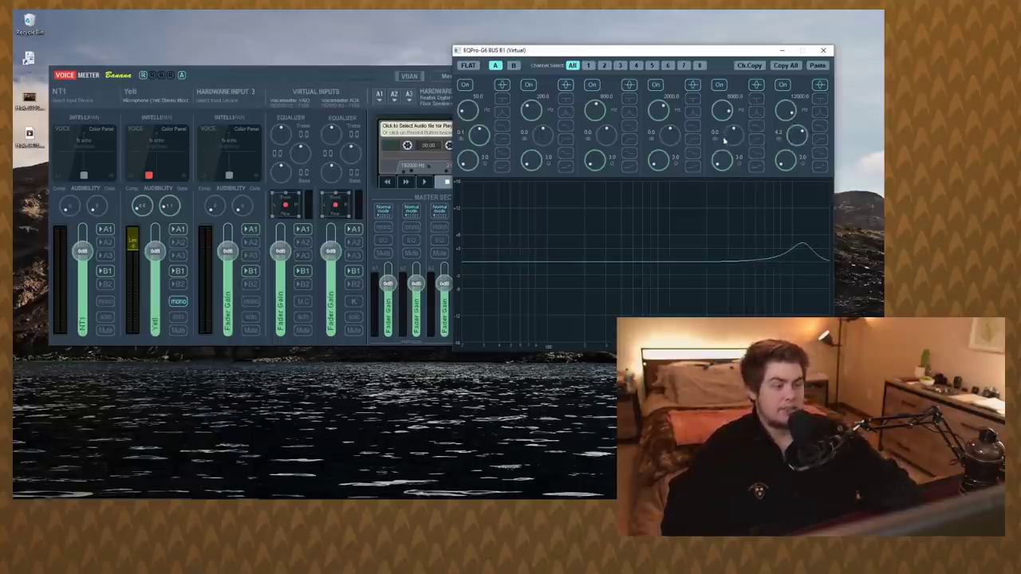
mouse_move(724, 140)
mouse_down()
mouse_move(728, 116)
mouse_move(720, 122)
mouse_up()
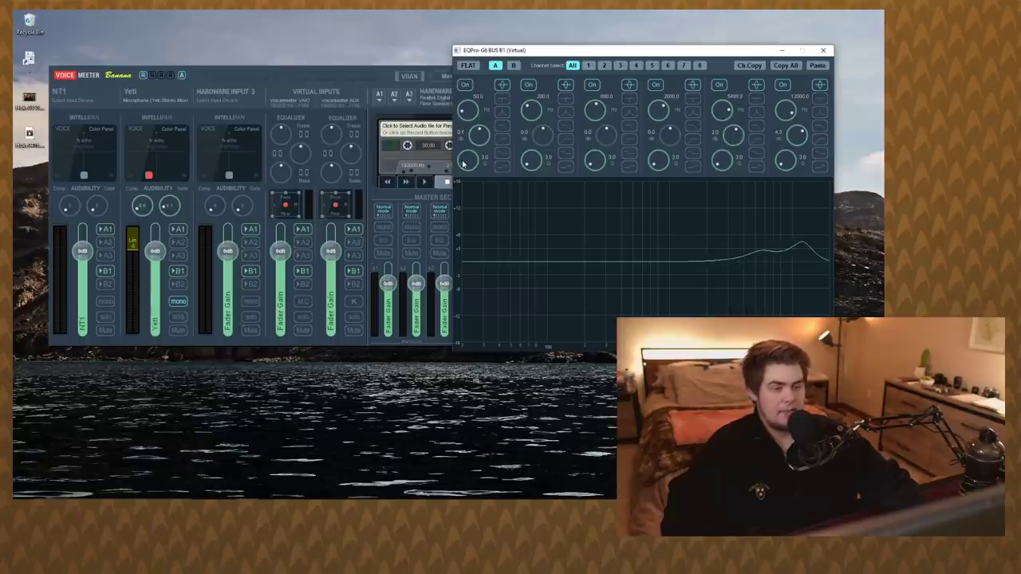
mouse_move(469, 118)
mouse_down()
mouse_move(472, 147)
mouse_move(465, 131)
mouse_up()
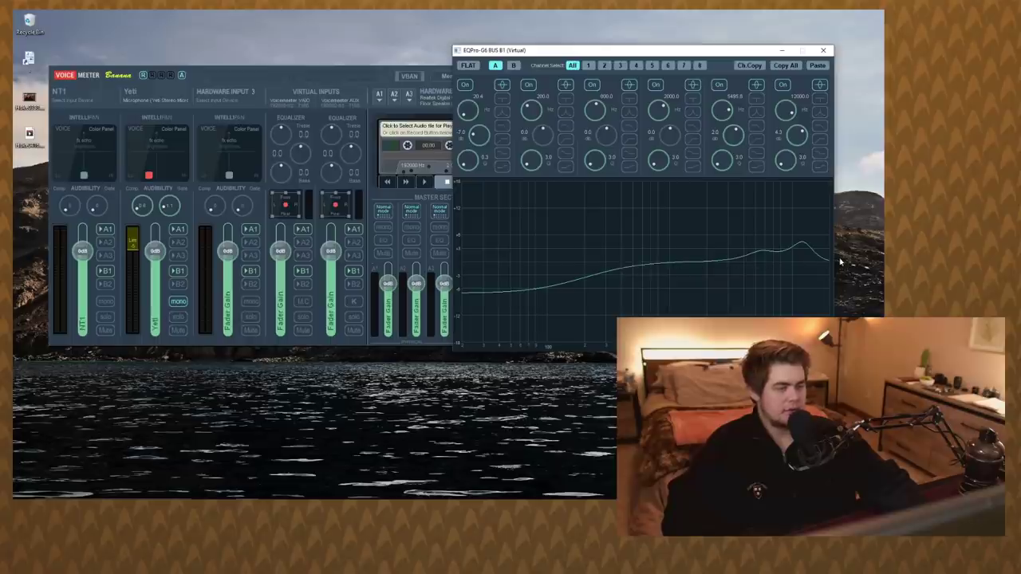
drag(736, 138, 734, 111)
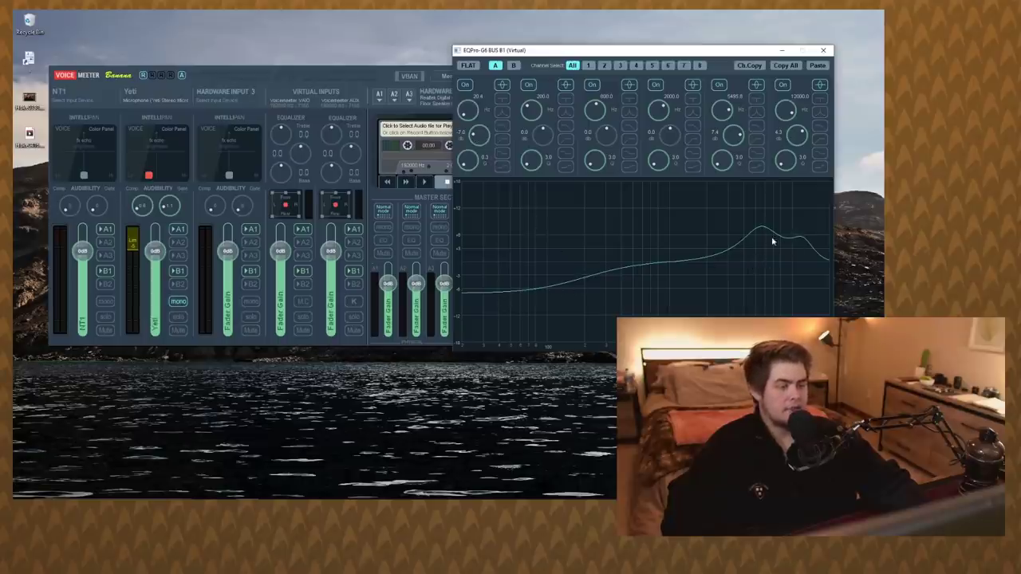
drag(608, 138, 594, 166)
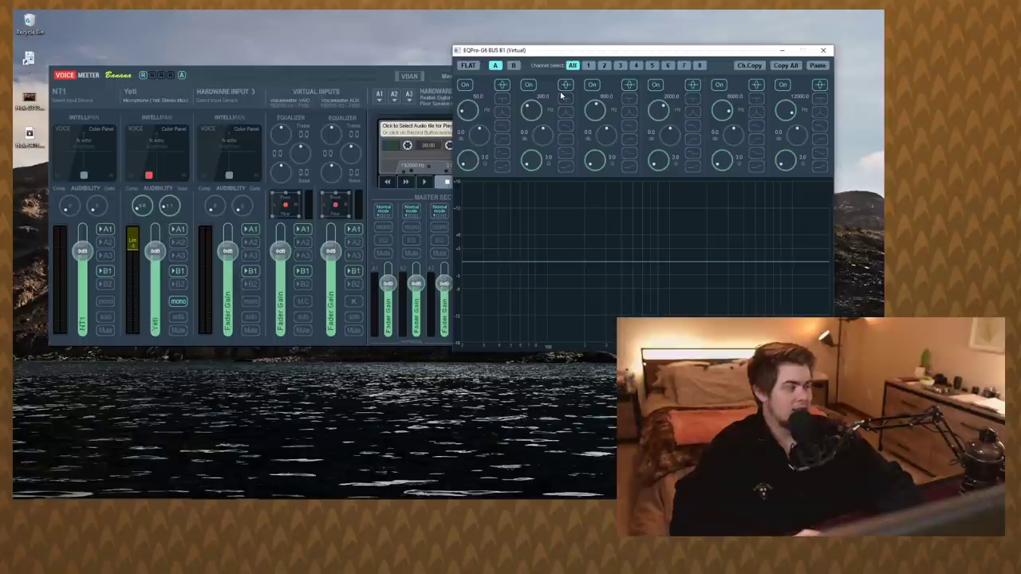
- Switch to the browser's "Good EQ for a blue yeti" image results, open the RecordingHacks page in a new tab and examine the frequency graph
click(315, 491)
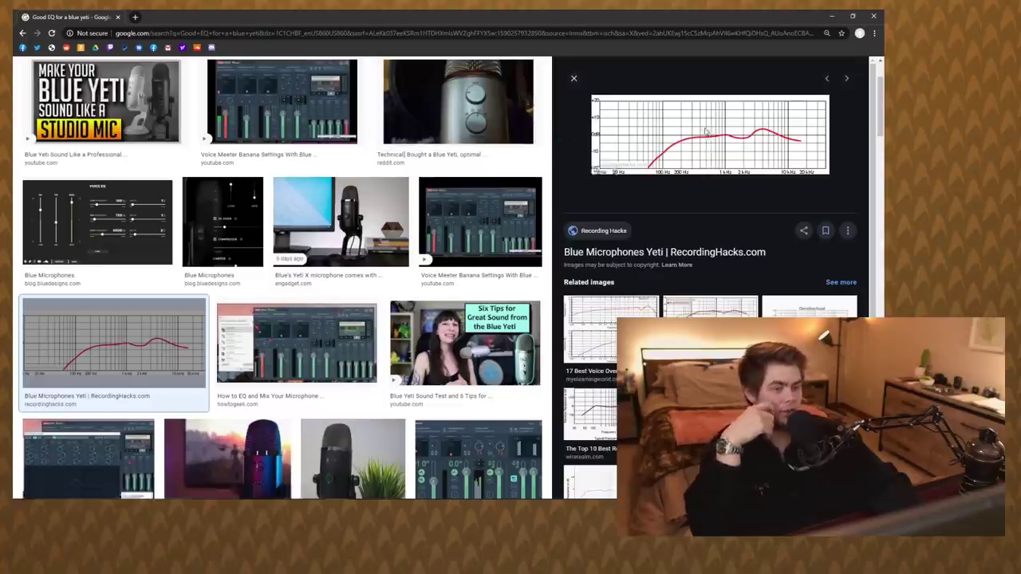
click(619, 158)
key(ctrl+shift+Tab)
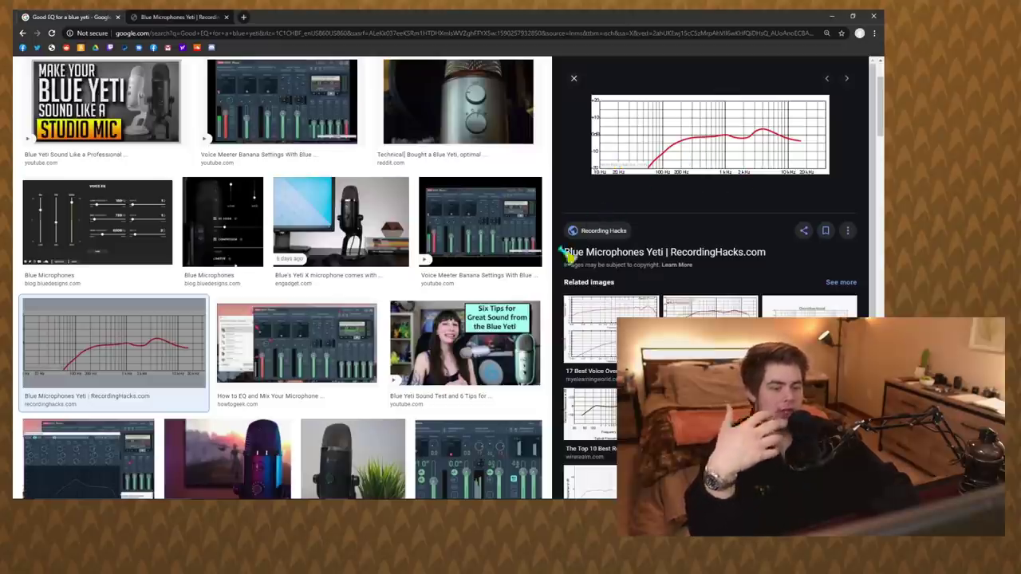
scroll(571, 214, up, 2)
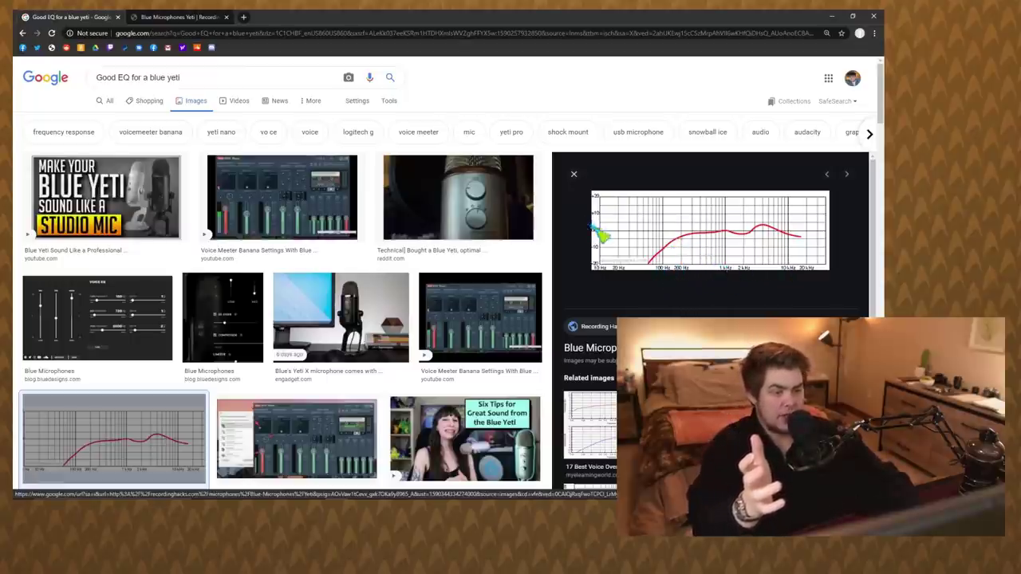
- Return to Voicemeeter, place the B1 equalizer beside the Blue Yeti frequency graph for comparison, and close the equalizer window
mouse_move(289, 499)
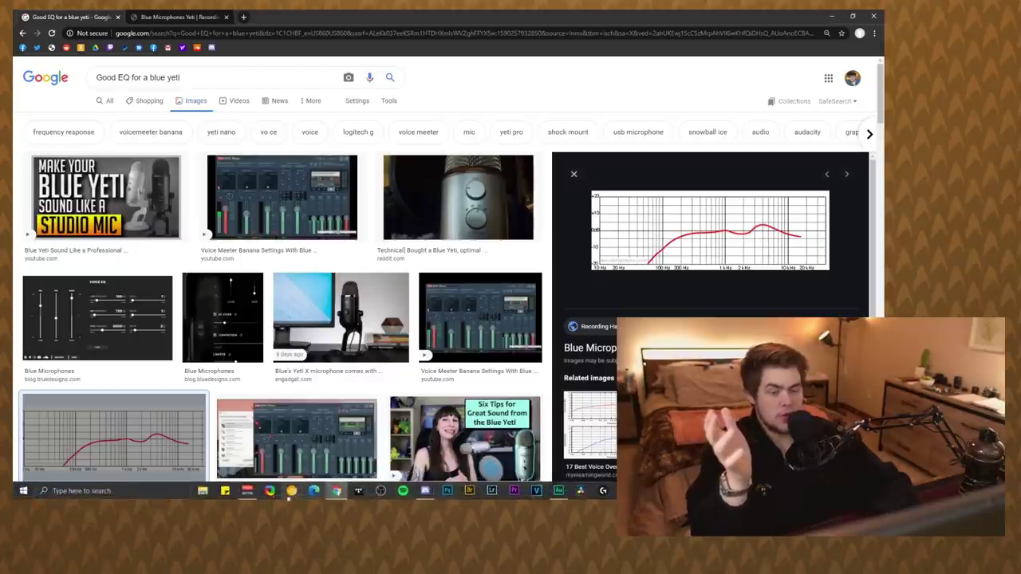
click(248, 491)
drag(580, 45, 260, 64)
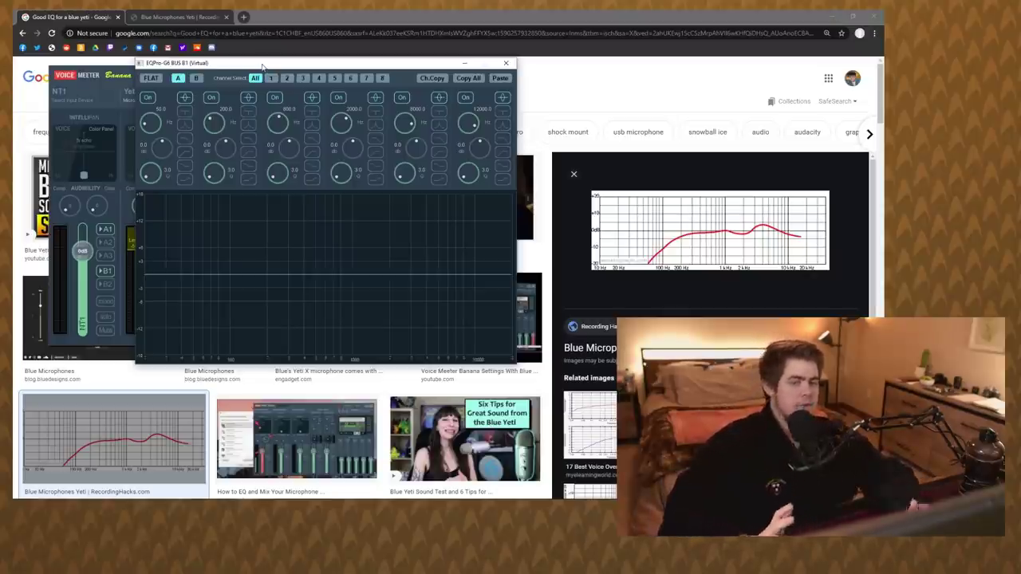
click(505, 63)
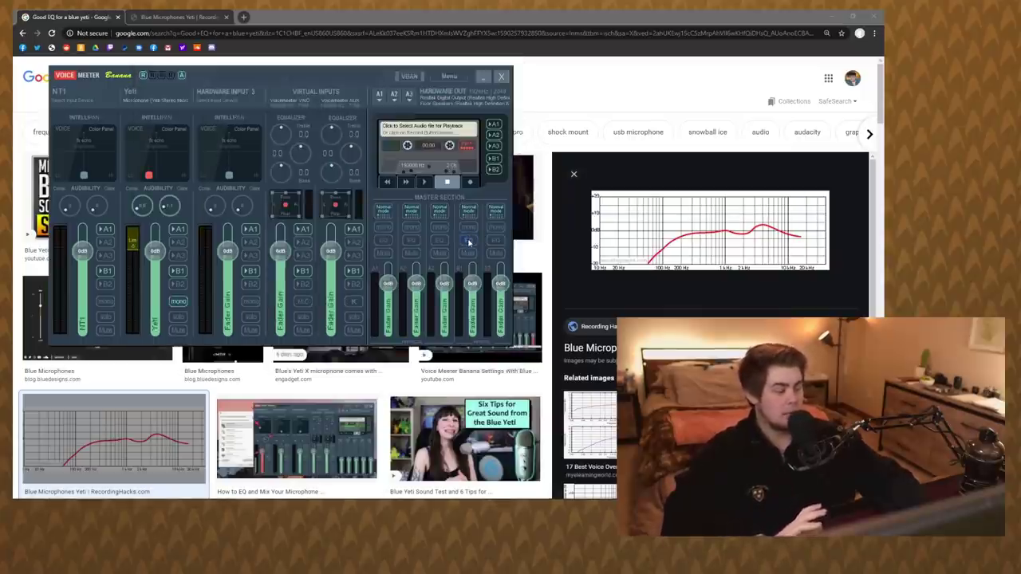
- Open the equalizer of hardware bus A1, move its window clear of the bus controls, and enable equalization on A1
right_click(388, 241)
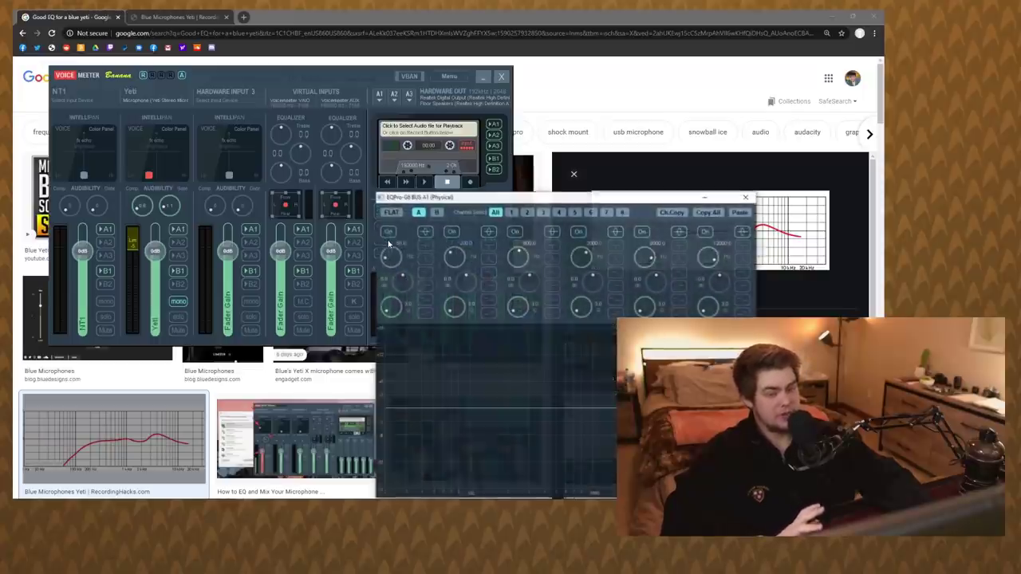
drag(536, 197, 589, 61)
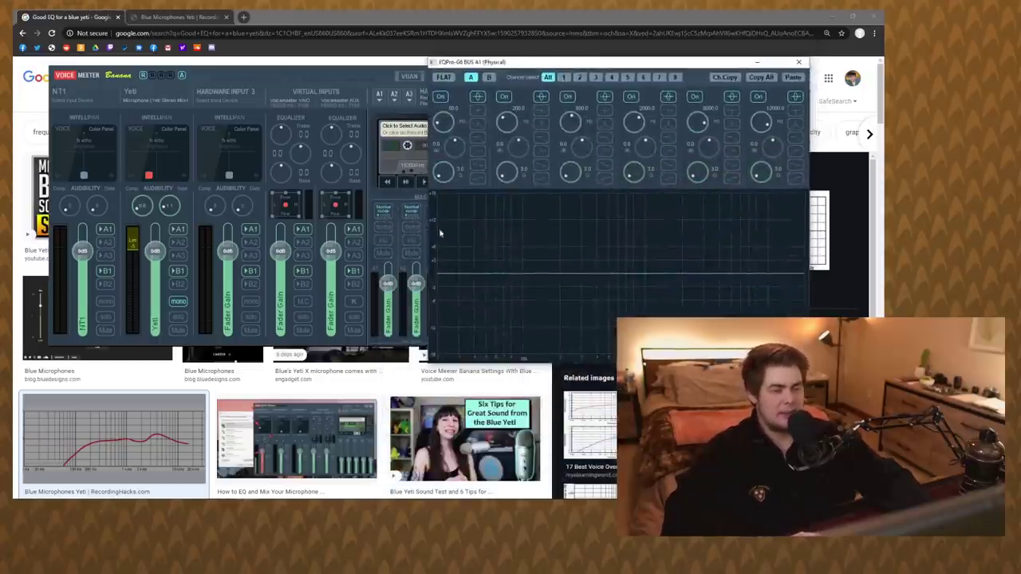
click(384, 243)
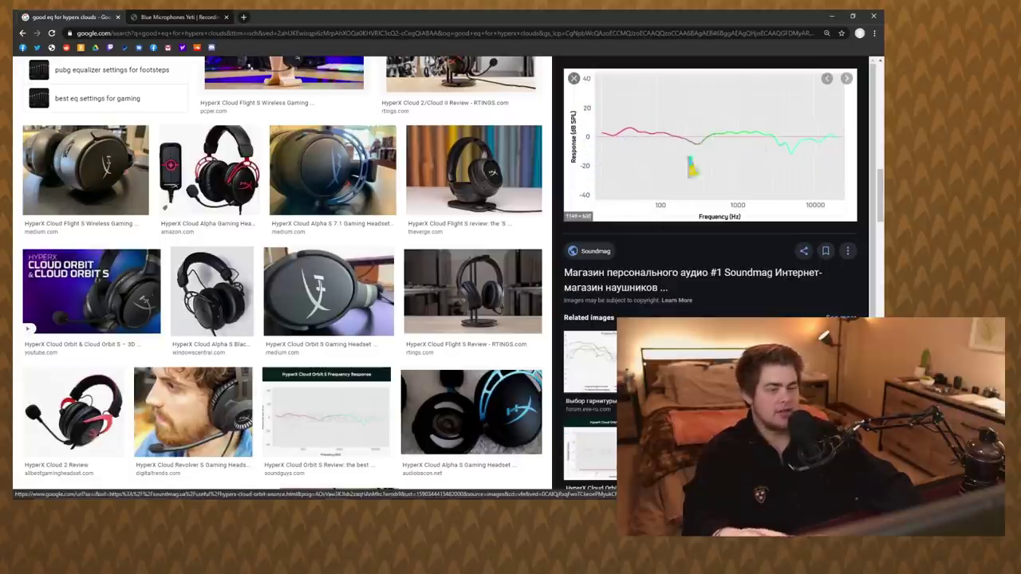
- Bring Voicemeeter back, view the B1 equalizer beside the headset's frequency response graph, and close the equalizer window
click(291, 490)
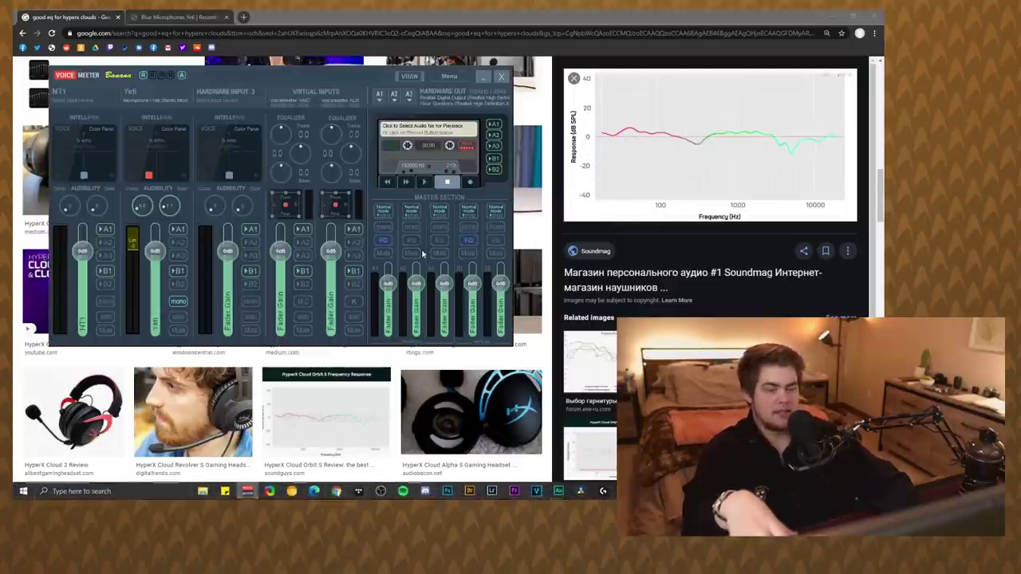
right_click(468, 239)
drag(585, 201, 243, 57)
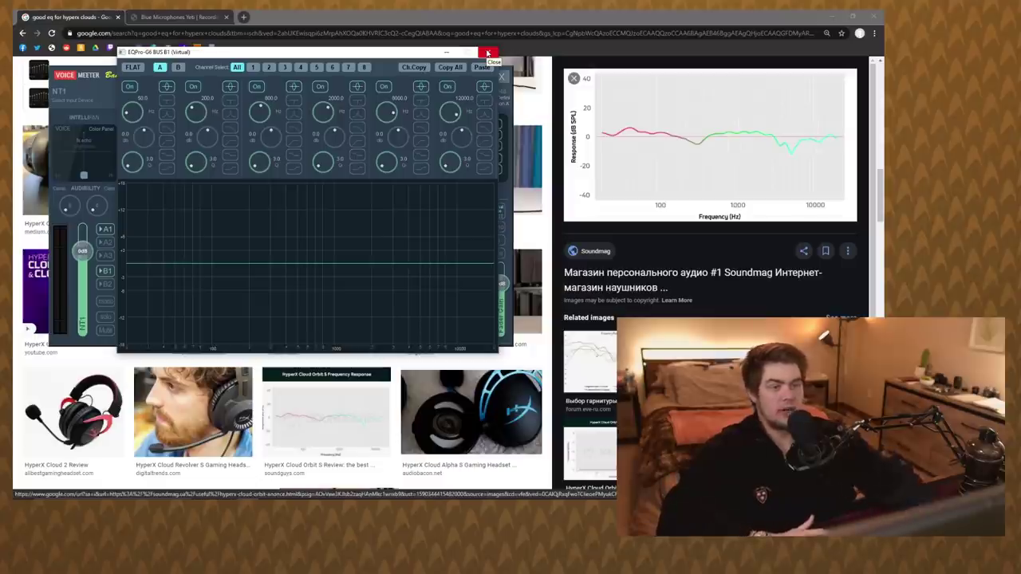
click(487, 53)
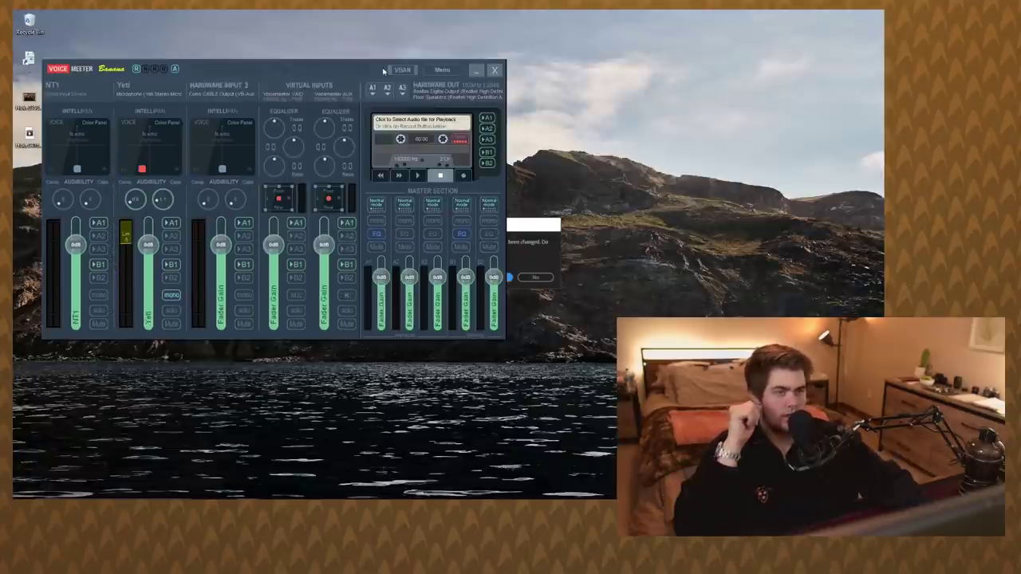
- Move the mixer window toward the middle of the desktop and check the Yeti channel's available input devices without changing the selection
drag(383, 71, 563, 69)
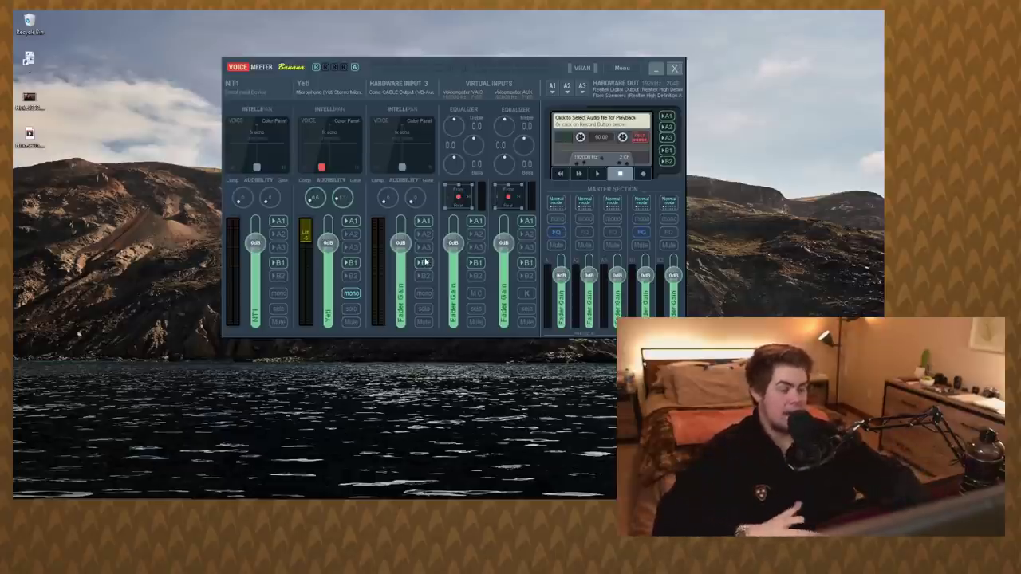
mouse_move(402, 248)
mouse_down()
mouse_move(402, 268)
mouse_move(402, 243)
mouse_up()
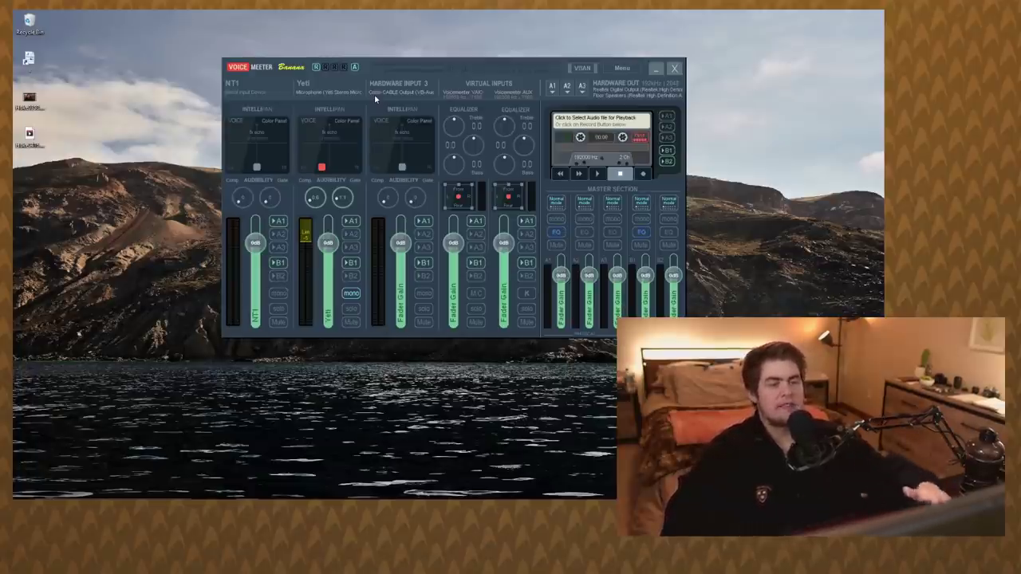
click(324, 93)
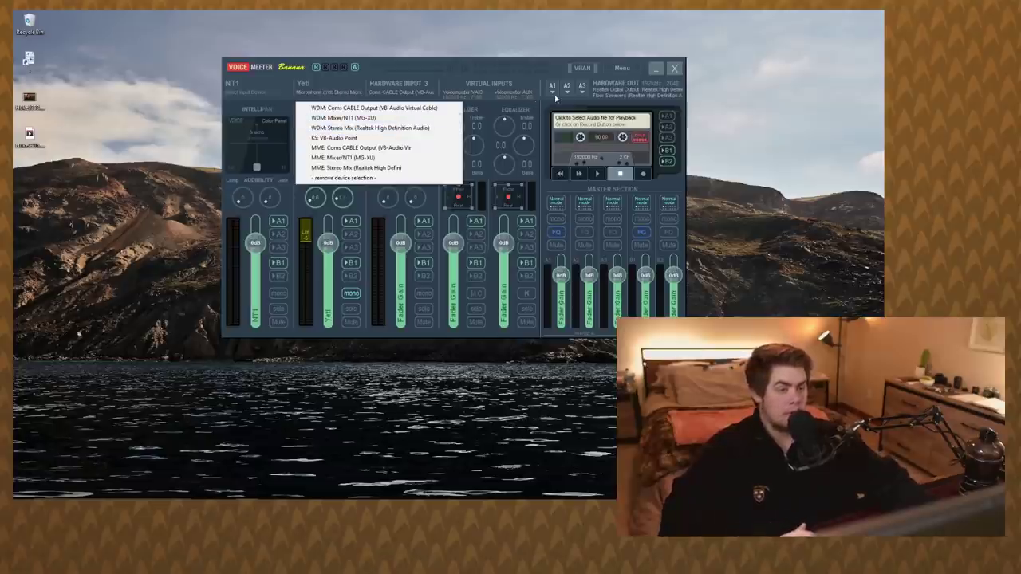
click(548, 67)
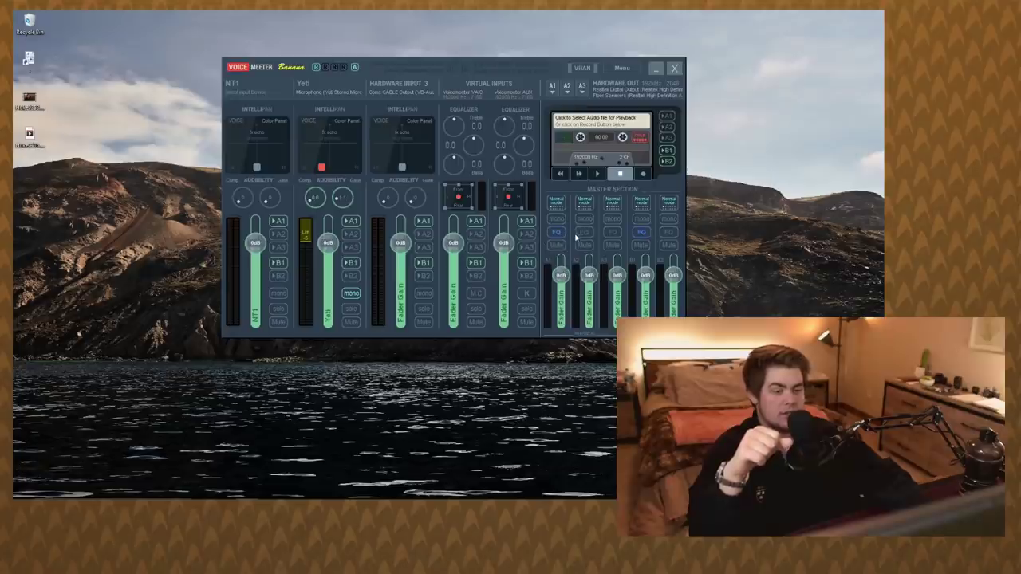
- Disable the Yeti channel's routing to A1 and close the Windows Sound dialog
click(351, 220)
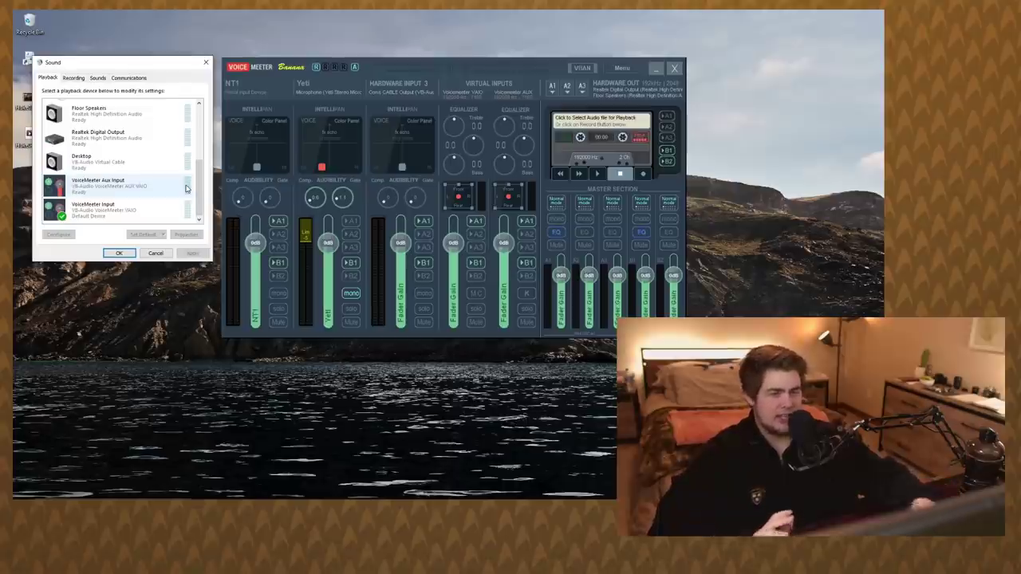
click(206, 61)
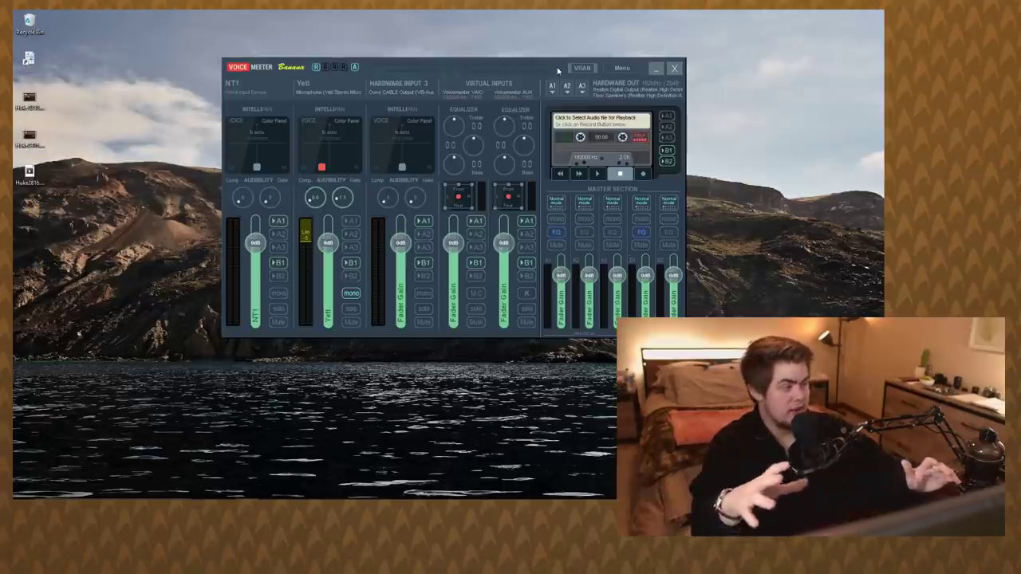
- Toggle the mixer's Always Visible option and dismiss the options list
click(622, 69)
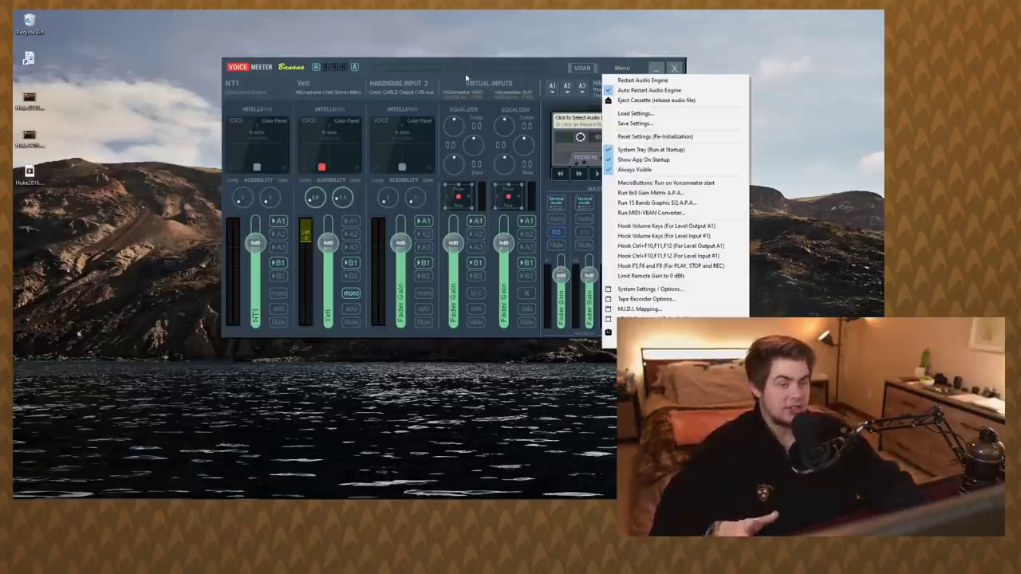
click(609, 169)
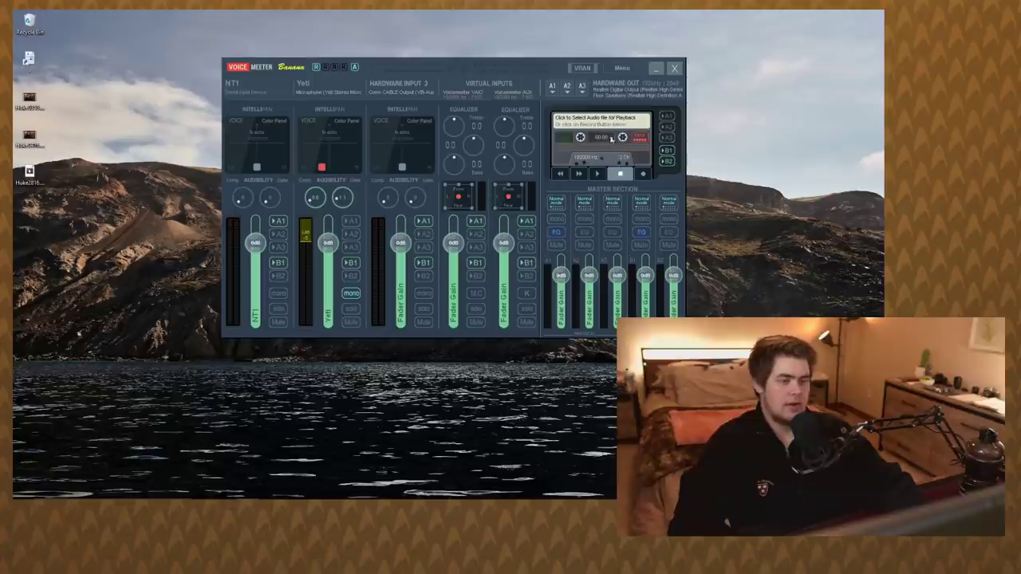
click(643, 71)
click(339, 372)
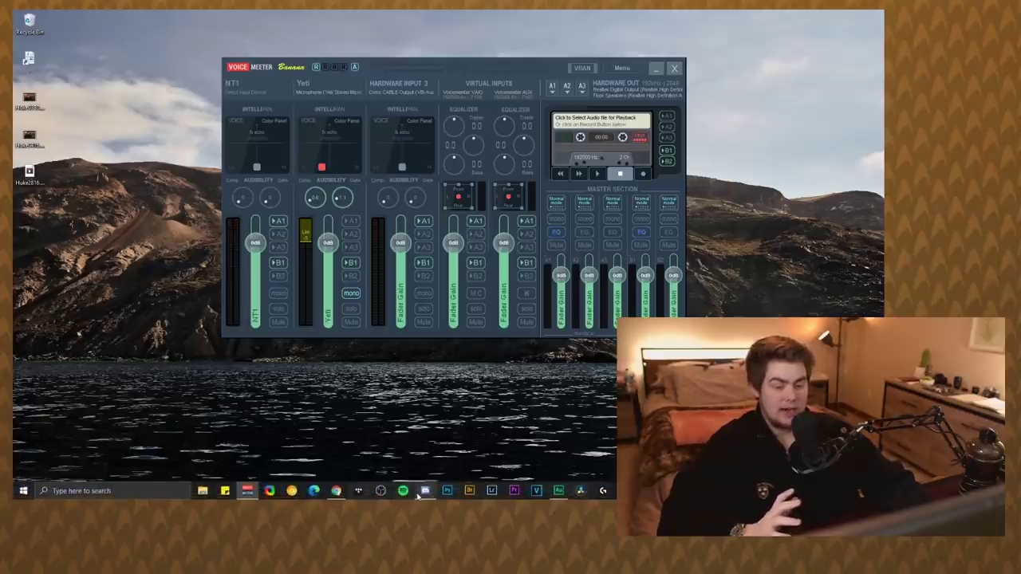
- Switch to Discord, review its Voice & Video settings from the device selection to the debugging options, and minimize the window
click(418, 493)
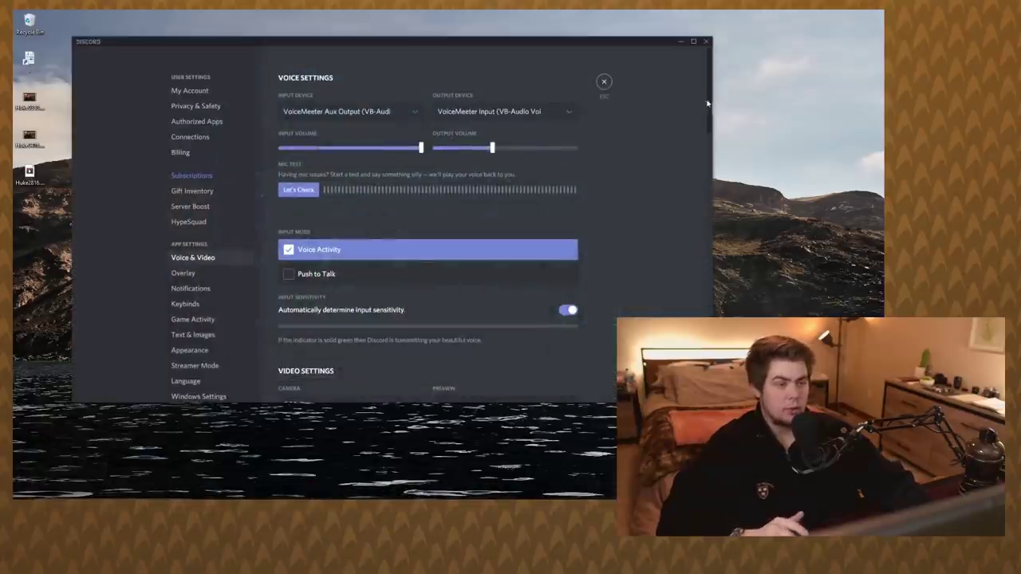
scroll(707, 103, down, 10)
scroll(701, 127, up, 6)
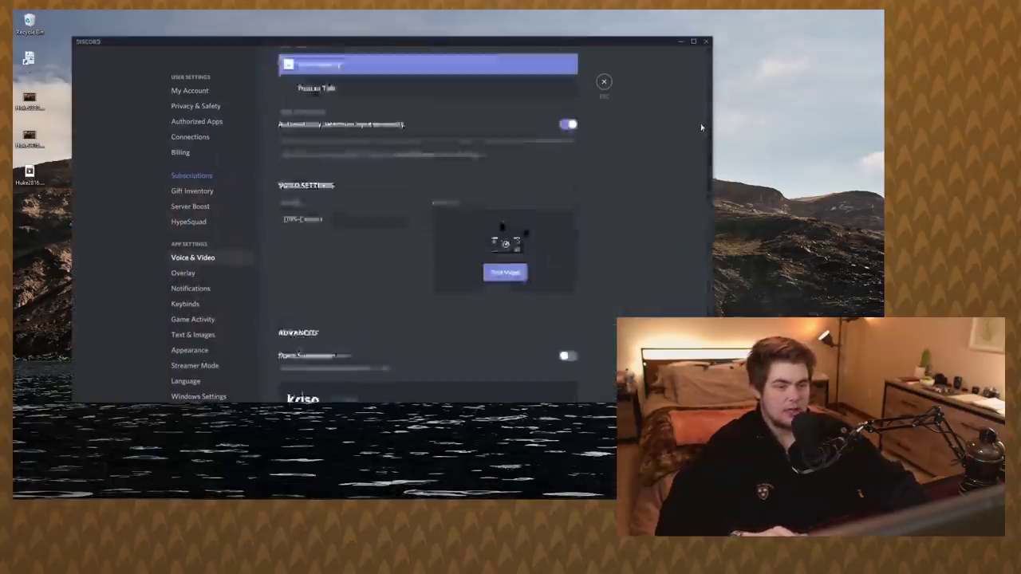
scroll(701, 104, up, 3)
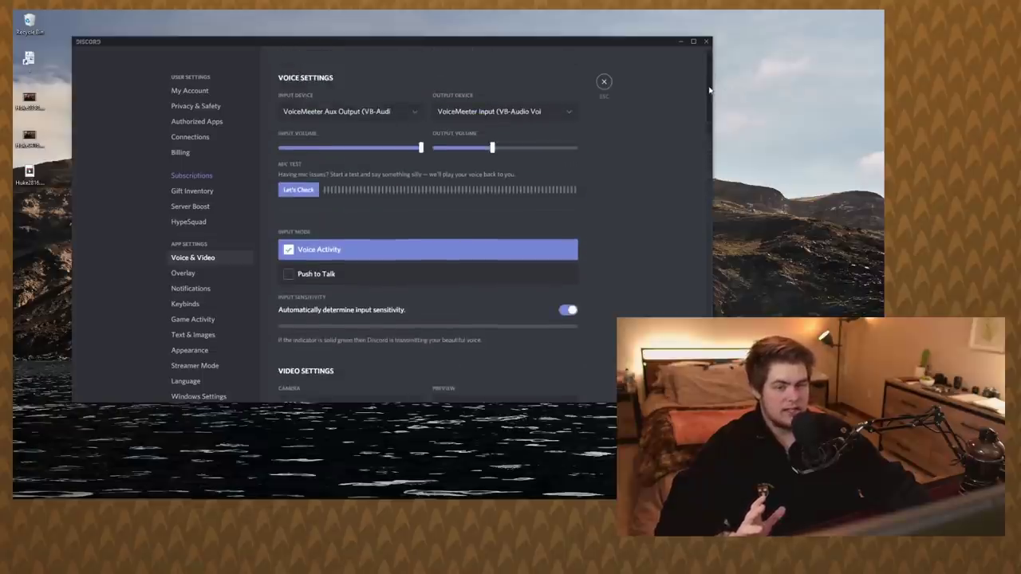
scroll(709, 90, down, 15)
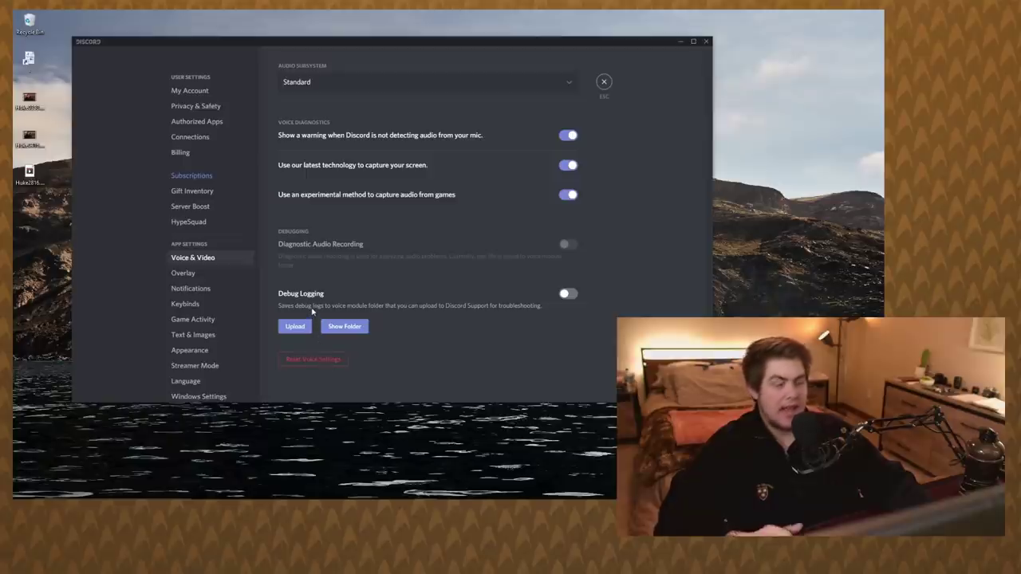
click(679, 41)
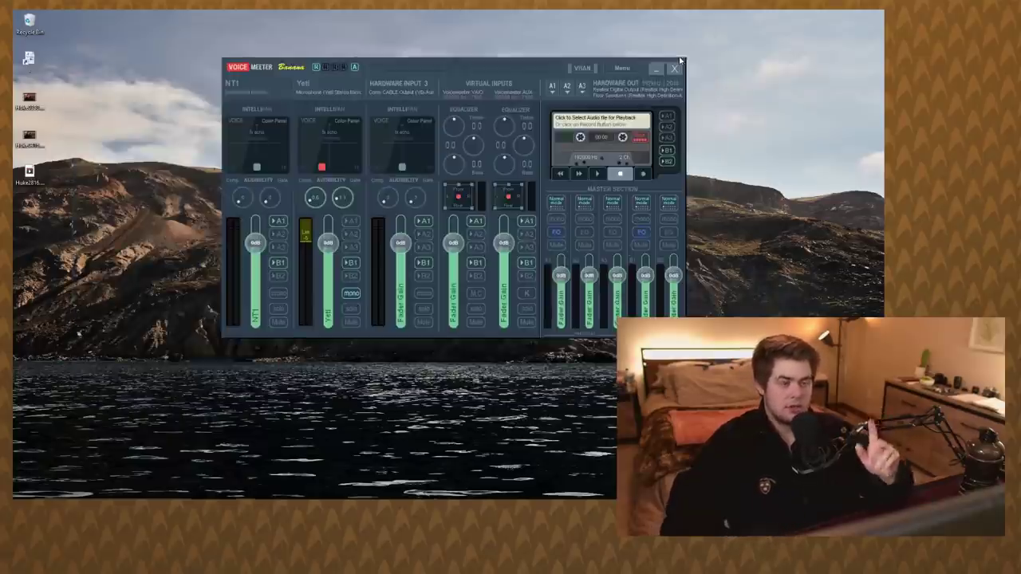